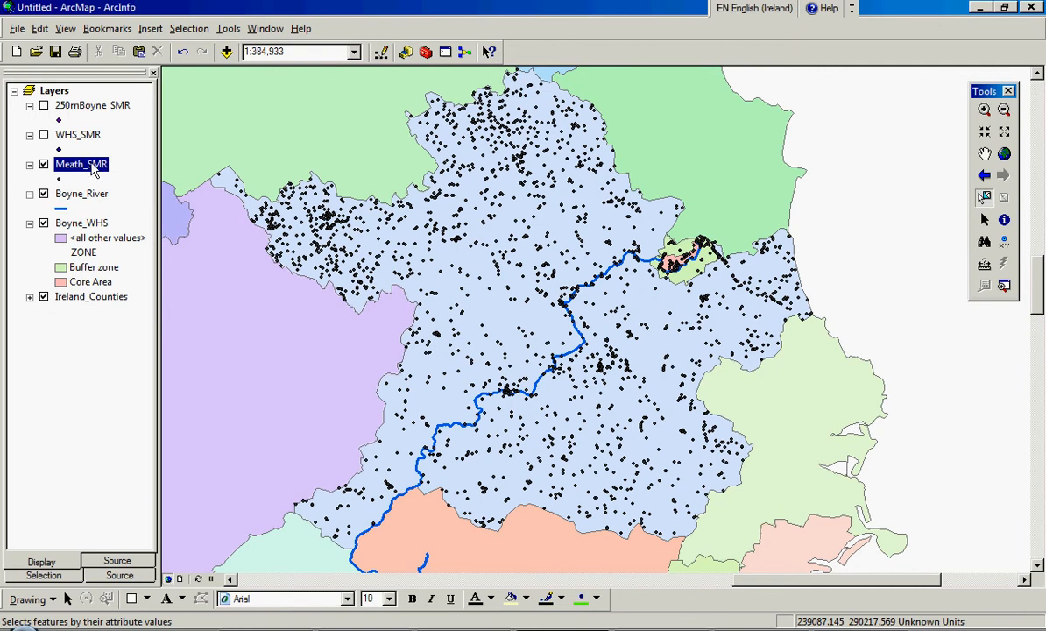
Open the attribute table of the Meath_SMR layer and enlarge its window to show more fields and records
right_click(95, 169)
click(127, 207)
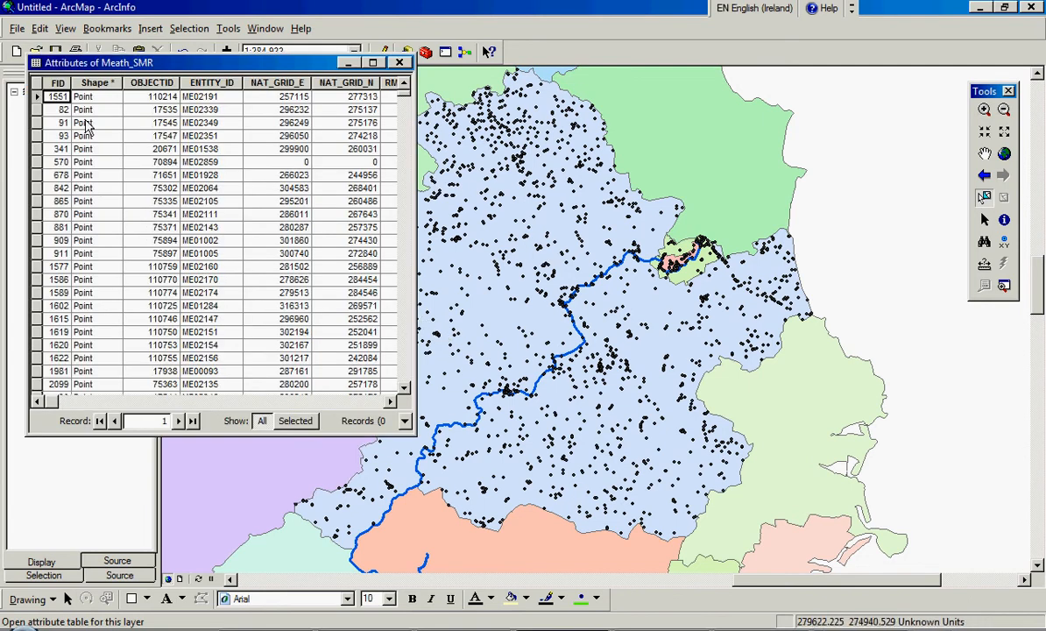
drag(412, 425, 699, 569)
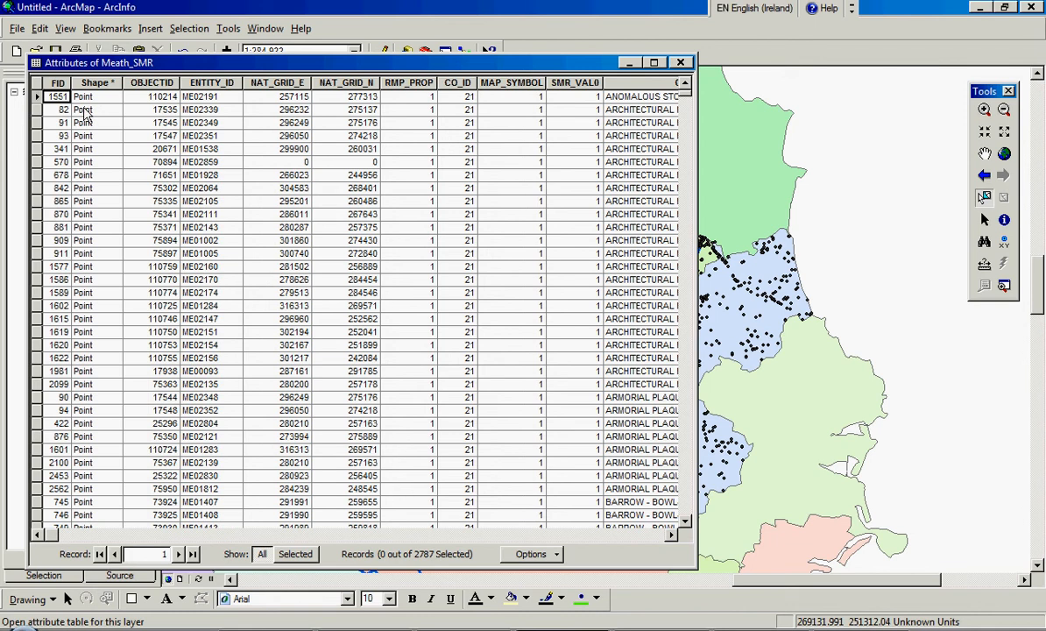
Examine the Meath_SMR table's fields from FID across to WEBNOTES and return to the first field
click(672, 535)
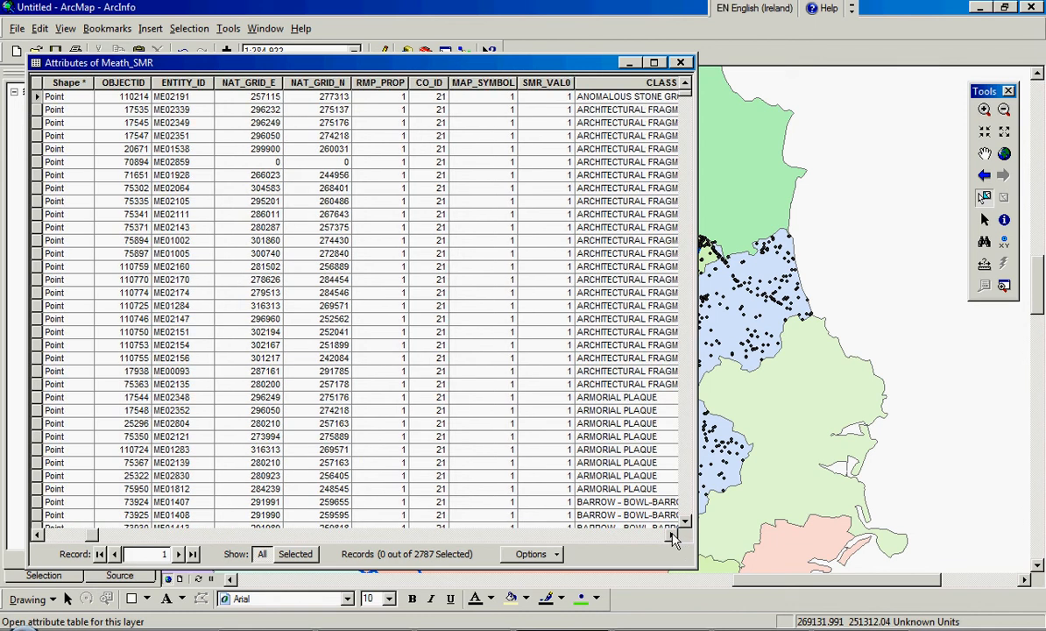
click(672, 534)
click(673, 534)
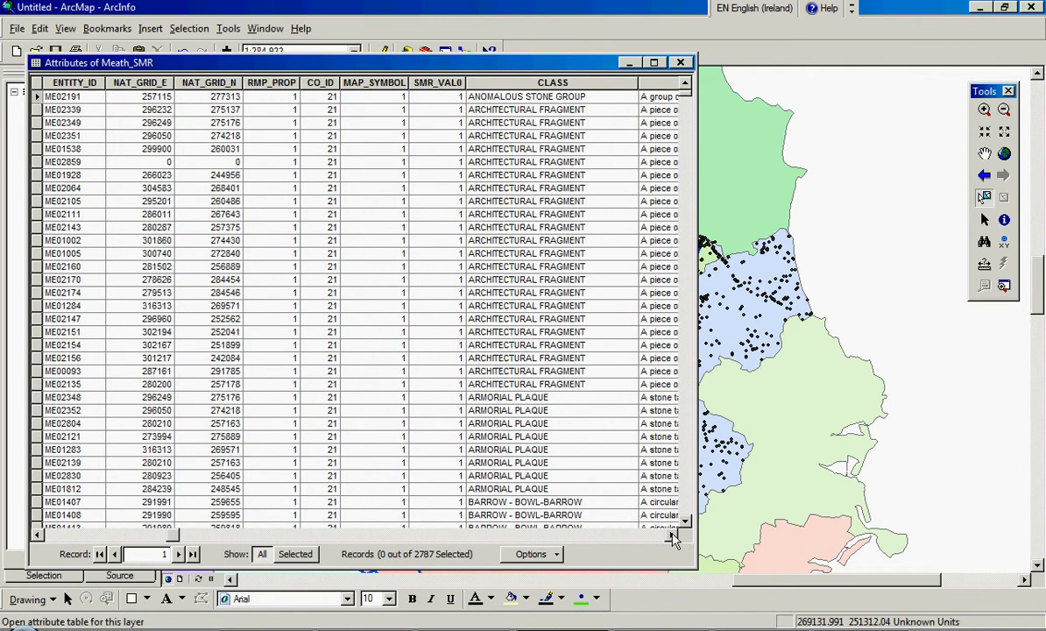
click(673, 535)
click(673, 534)
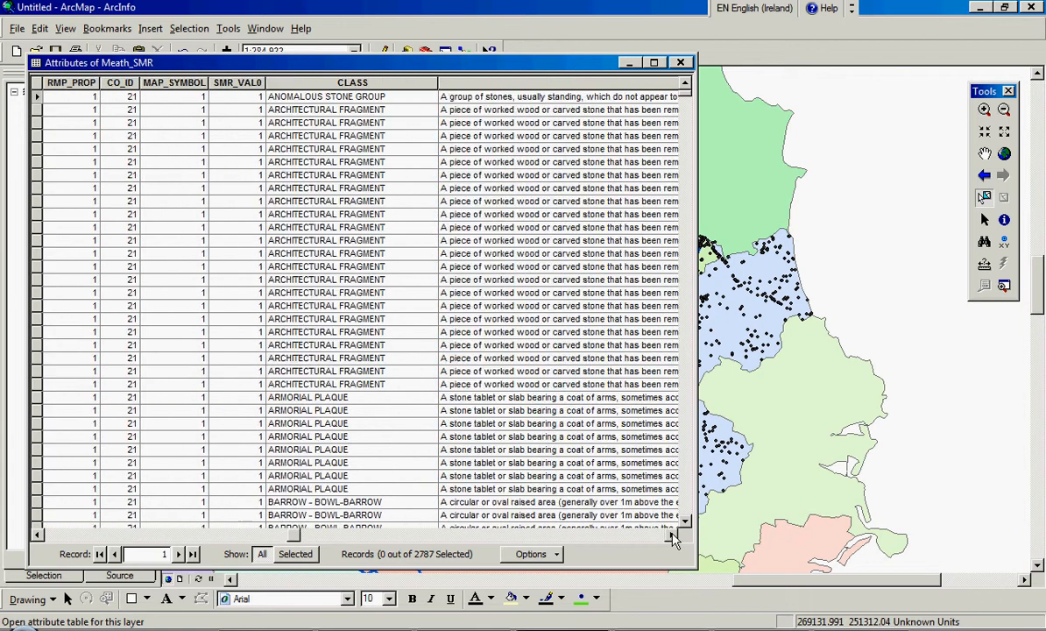
click(673, 534)
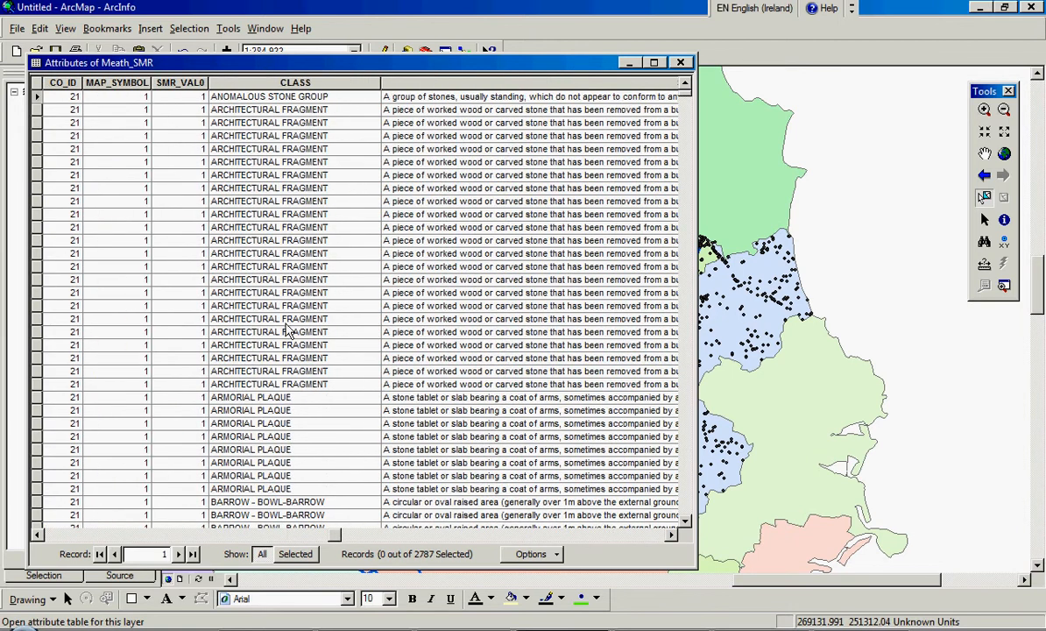
click(671, 535)
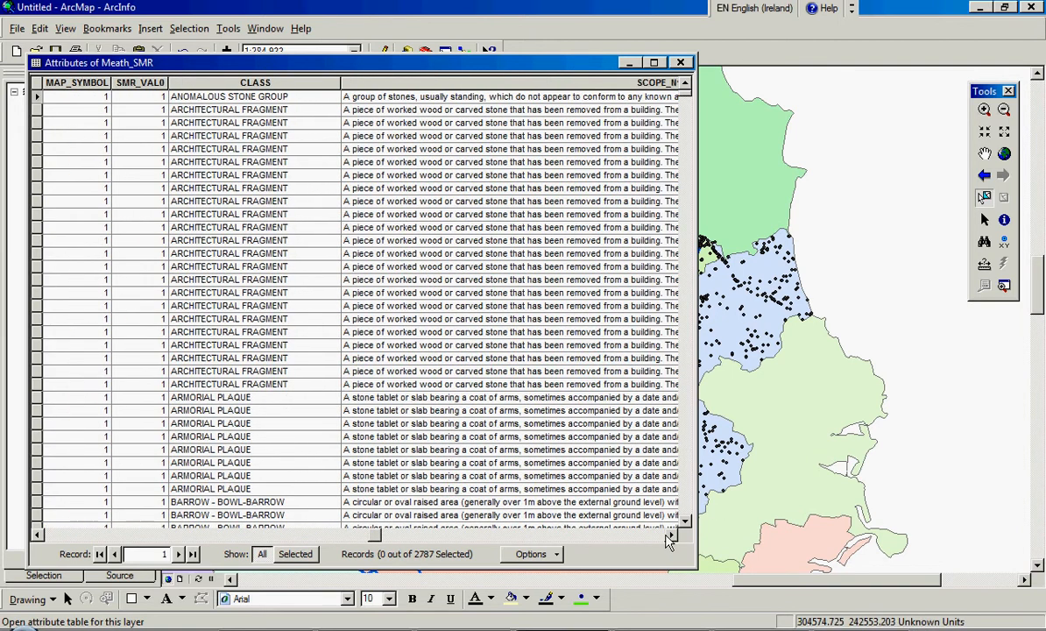
click(671, 535)
click(671, 535)
click(671, 535)
click(671, 535)
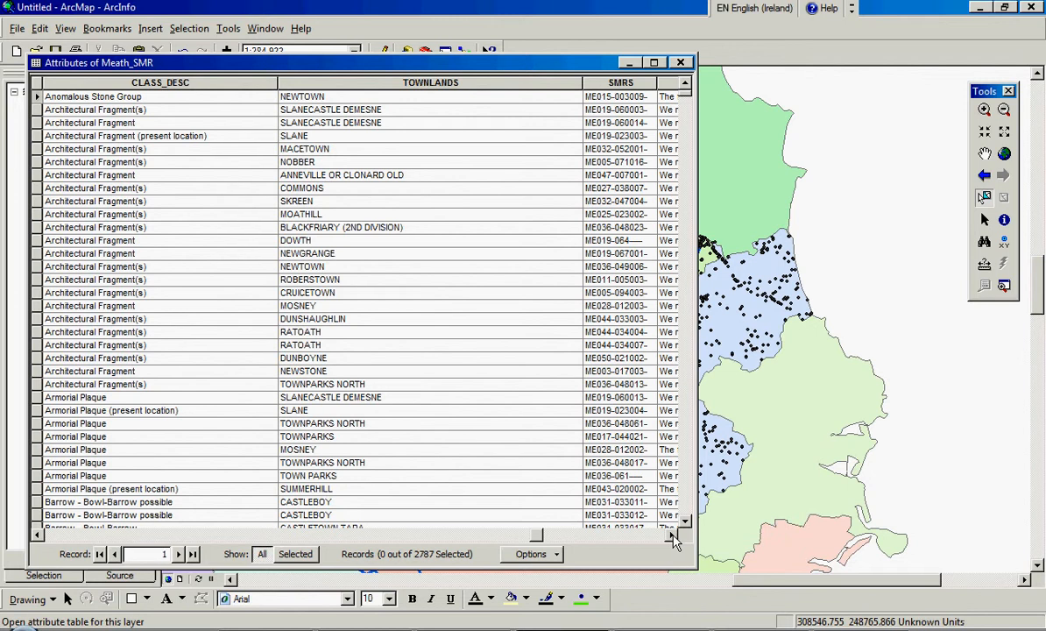
click(671, 535)
click(671, 535)
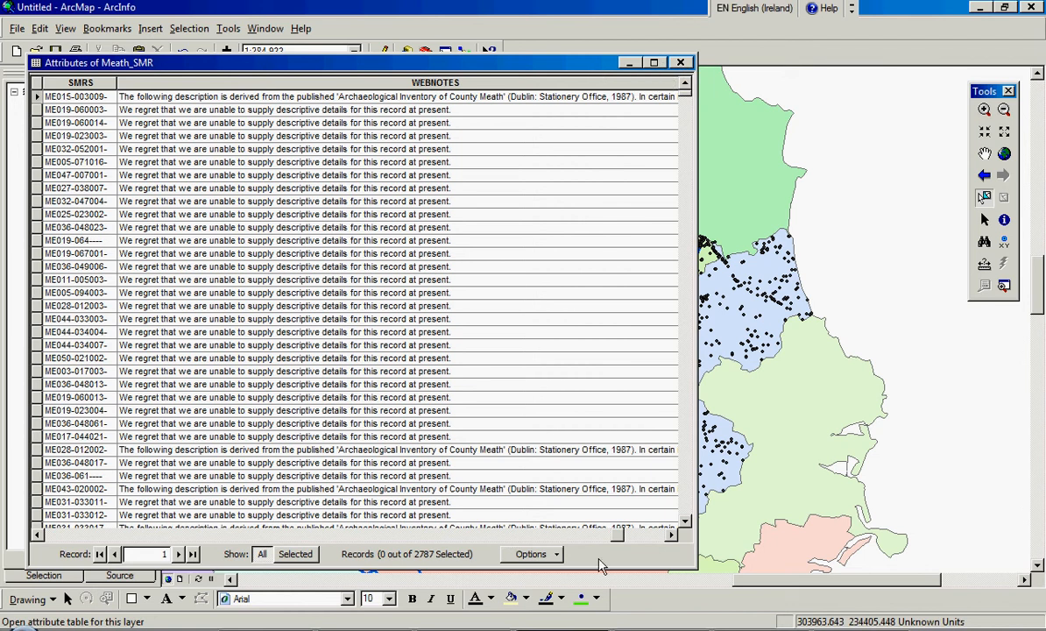
drag(613, 535, 44, 535)
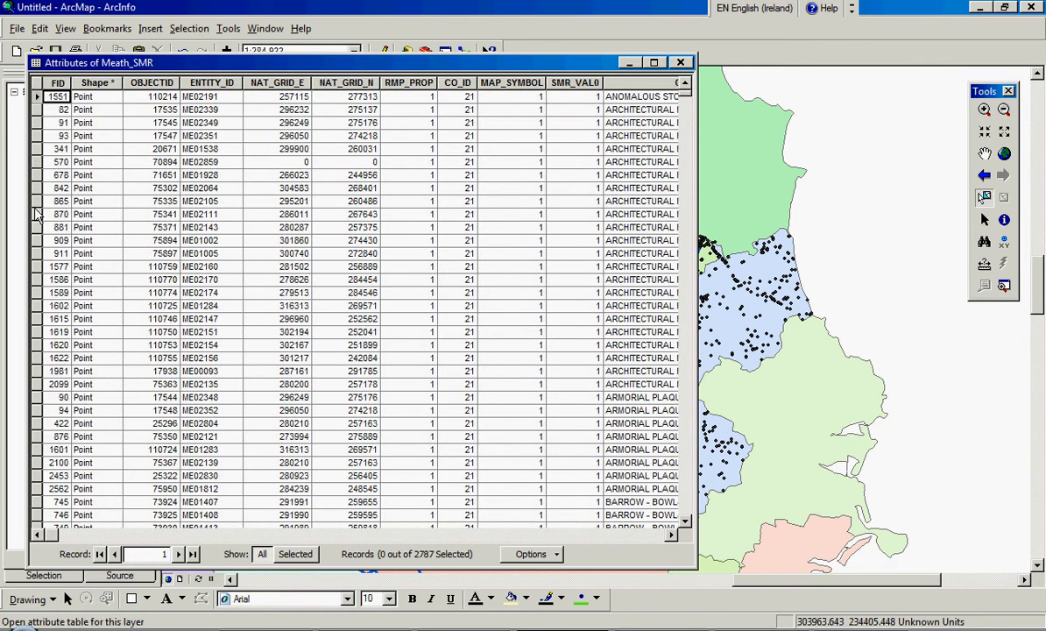
Select the consecutive Meath_SMR records from FID 341 to FID 2099 and close the attribute table to expose the map
drag(37, 149, 37, 384)
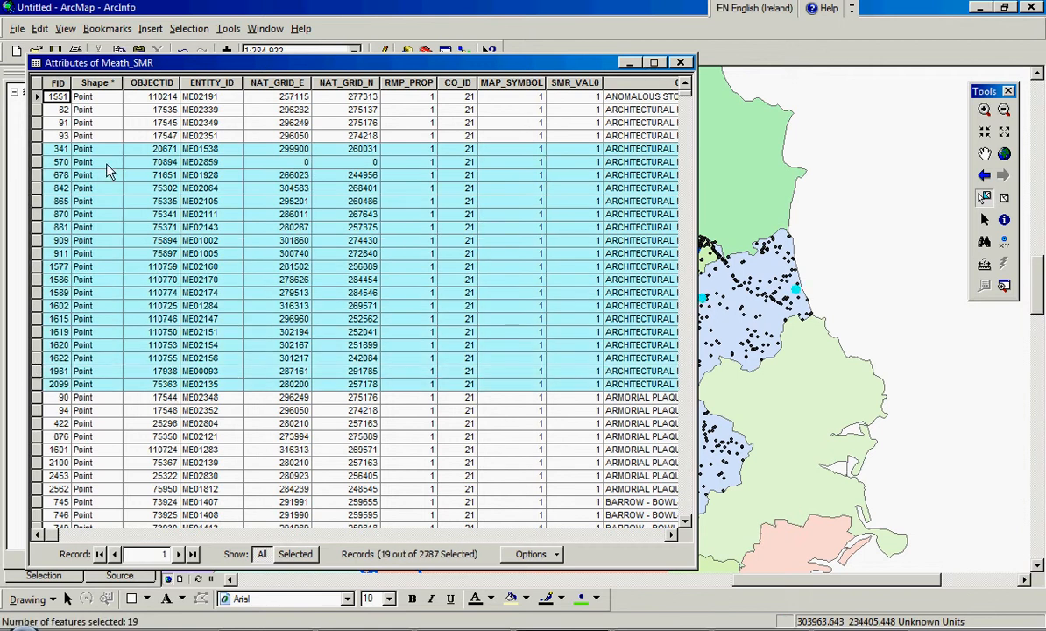
click(679, 62)
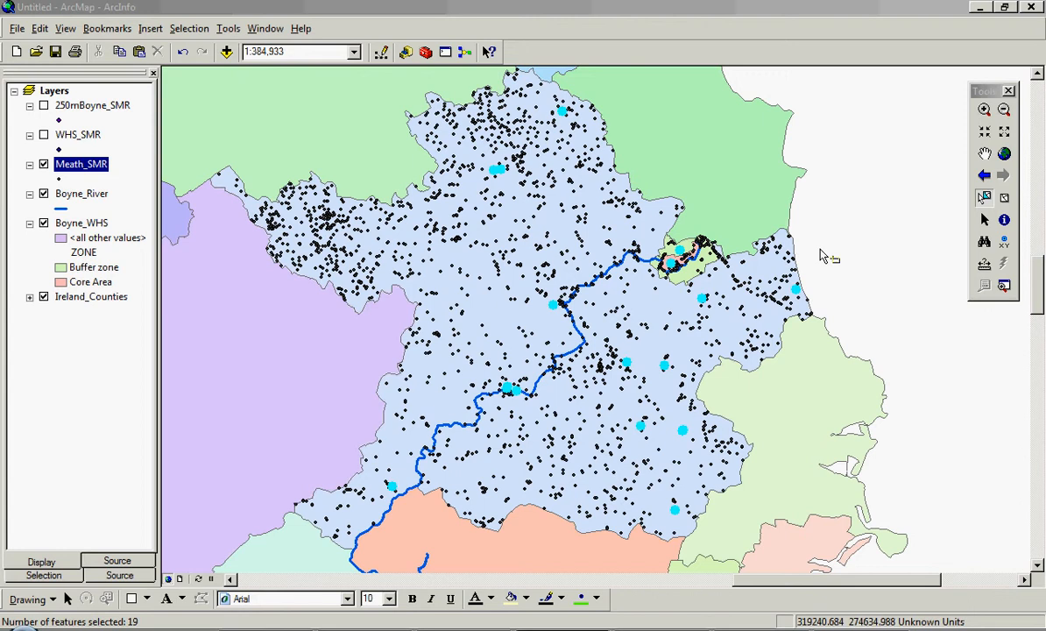
Reopen the attribute table of the Meath_SMR layer
right_click(94, 173)
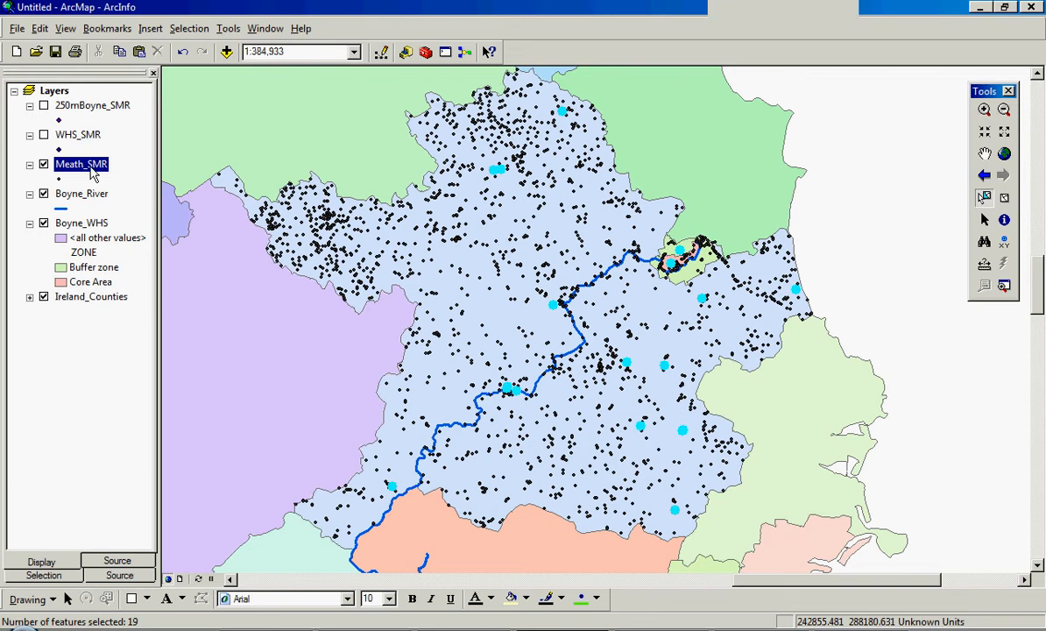
right_click(93, 173)
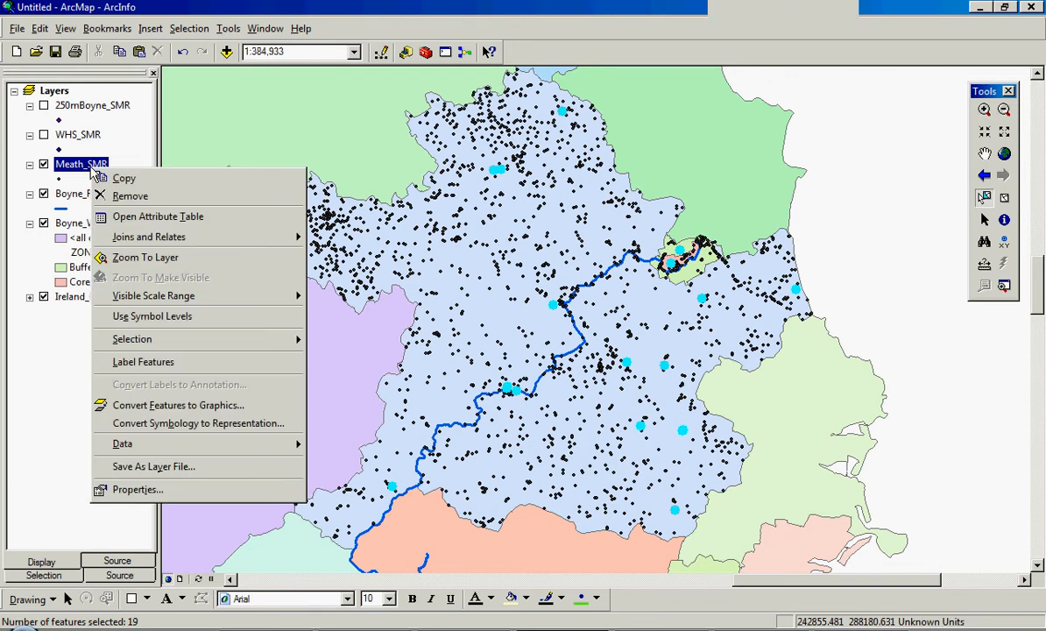
click(134, 216)
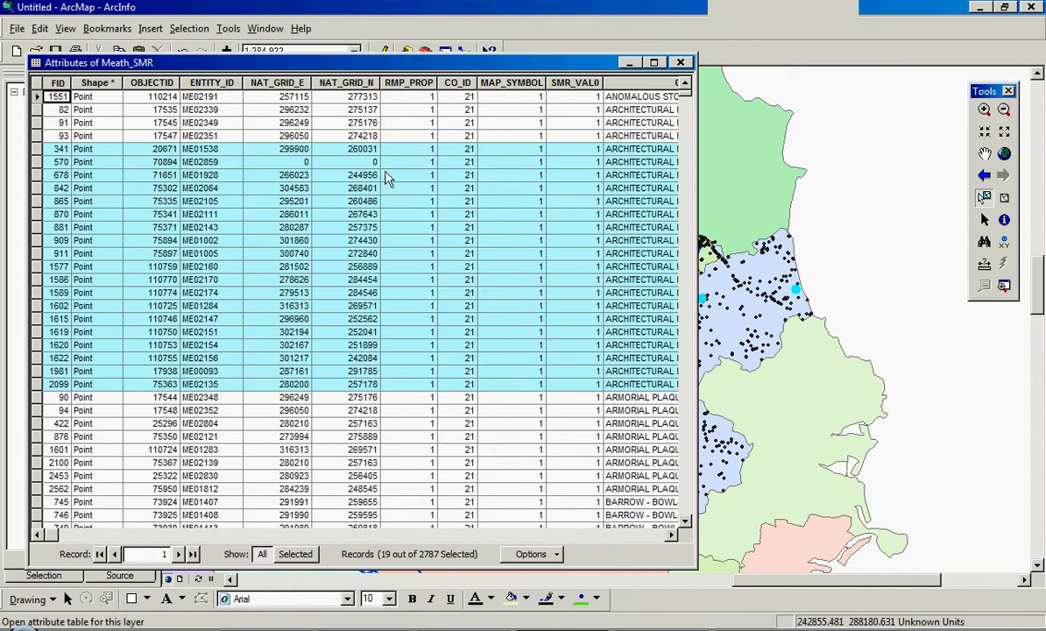
Sort the Meath_SMR records by the CLASS field in descending order and back to ascending order
click(671, 535)
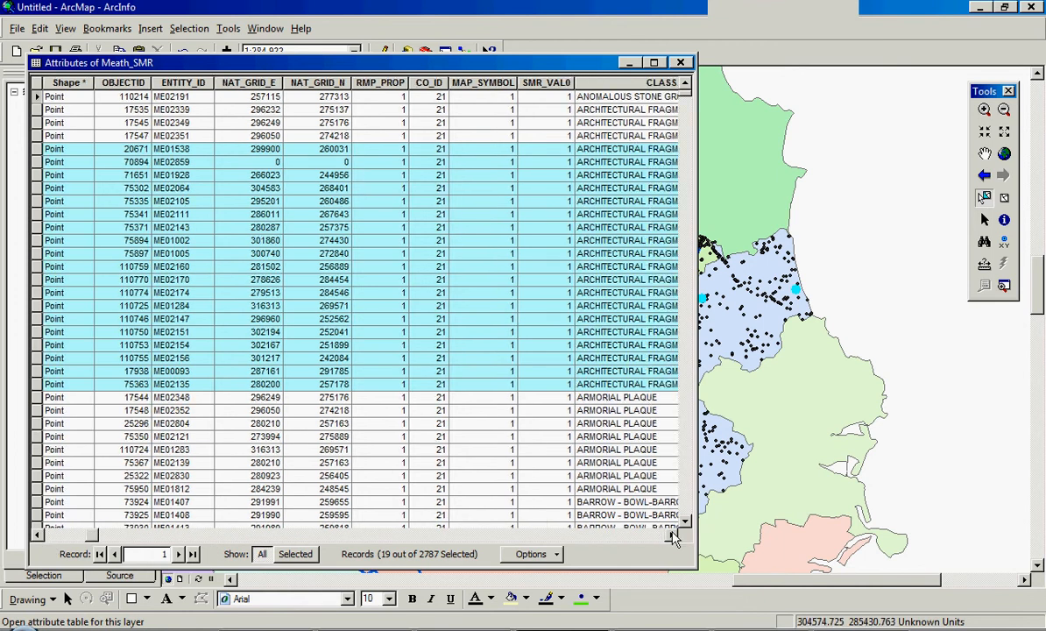
click(672, 535)
click(671, 535)
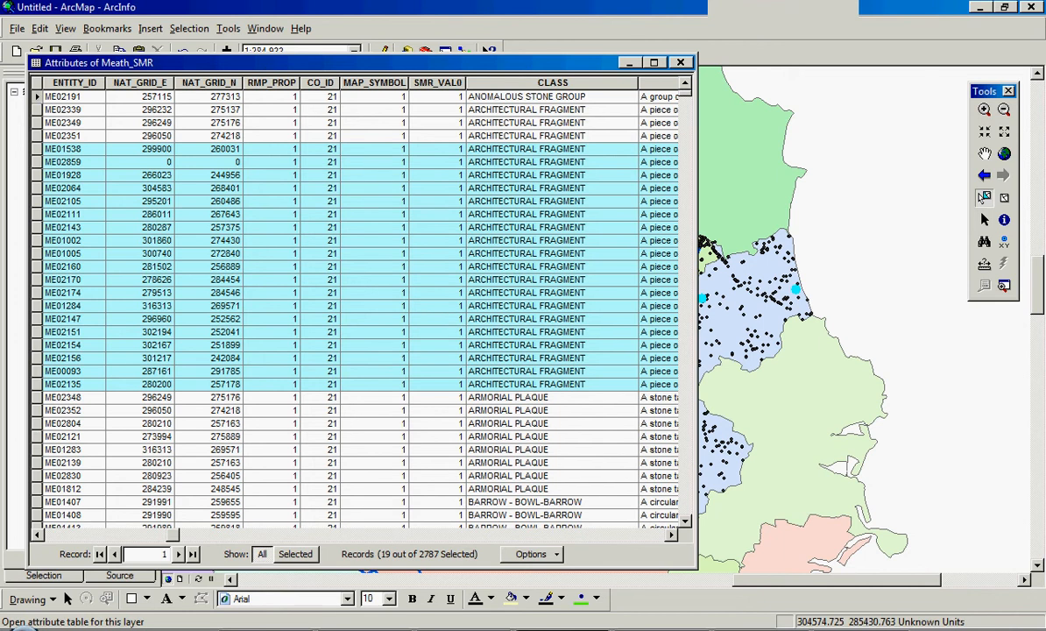
click(551, 82)
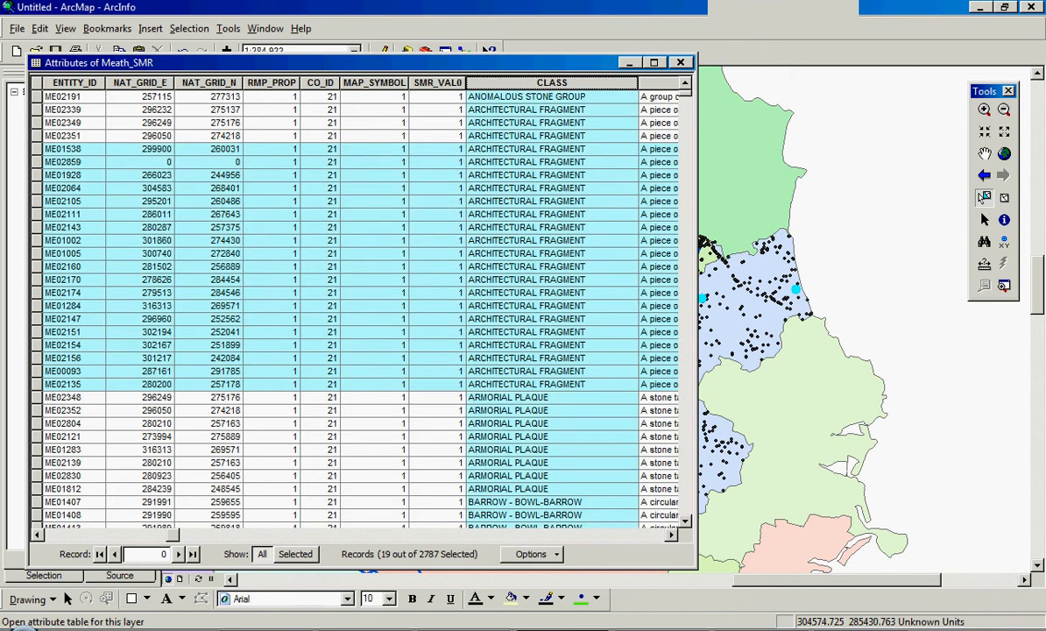
double_click(551, 82)
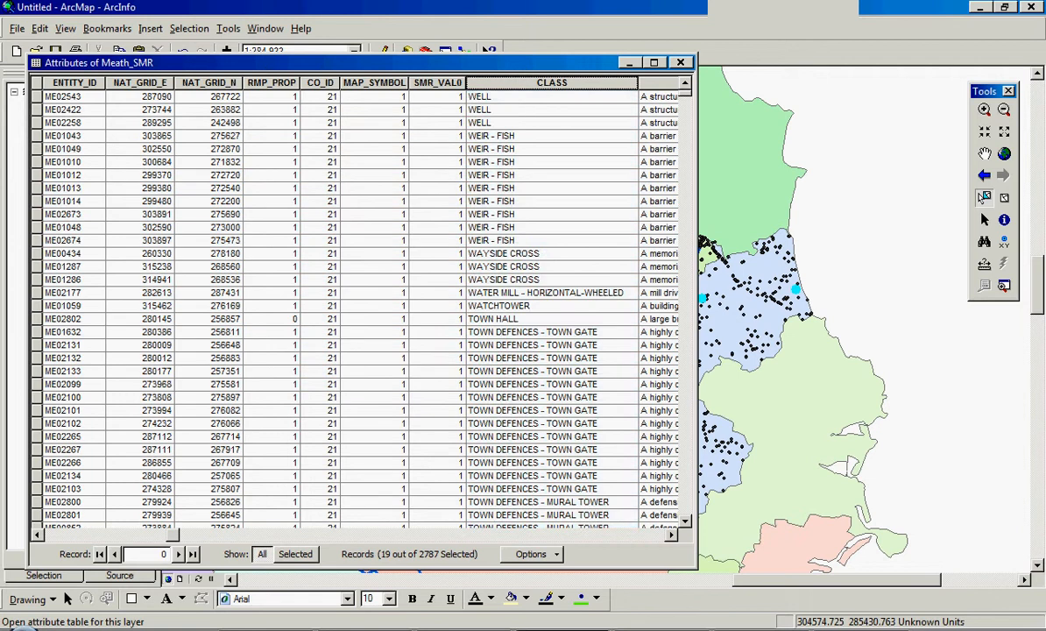
click(551, 83)
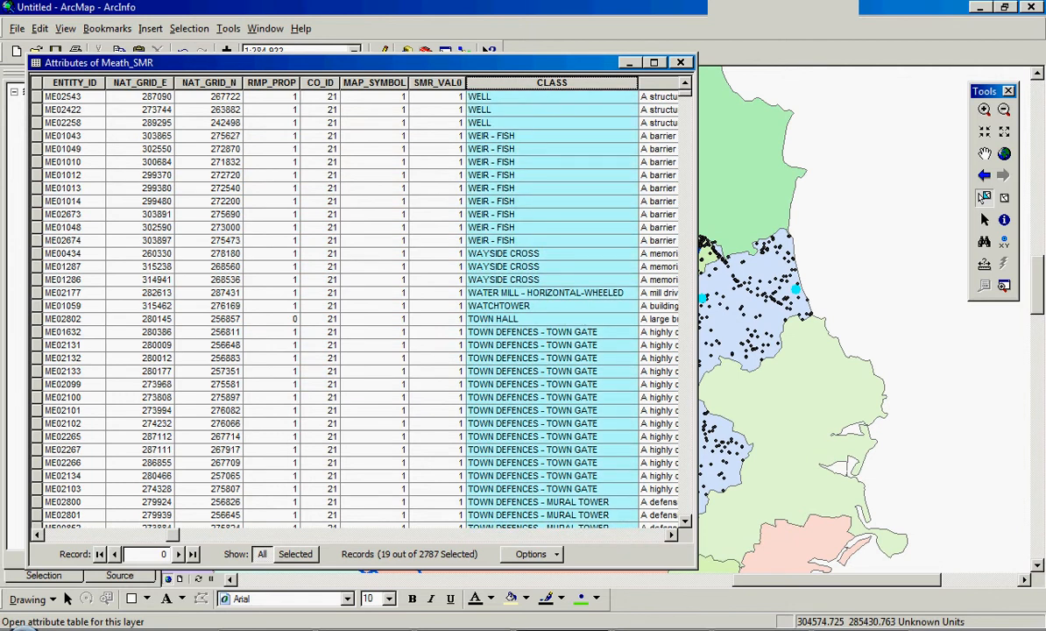
double_click(552, 82)
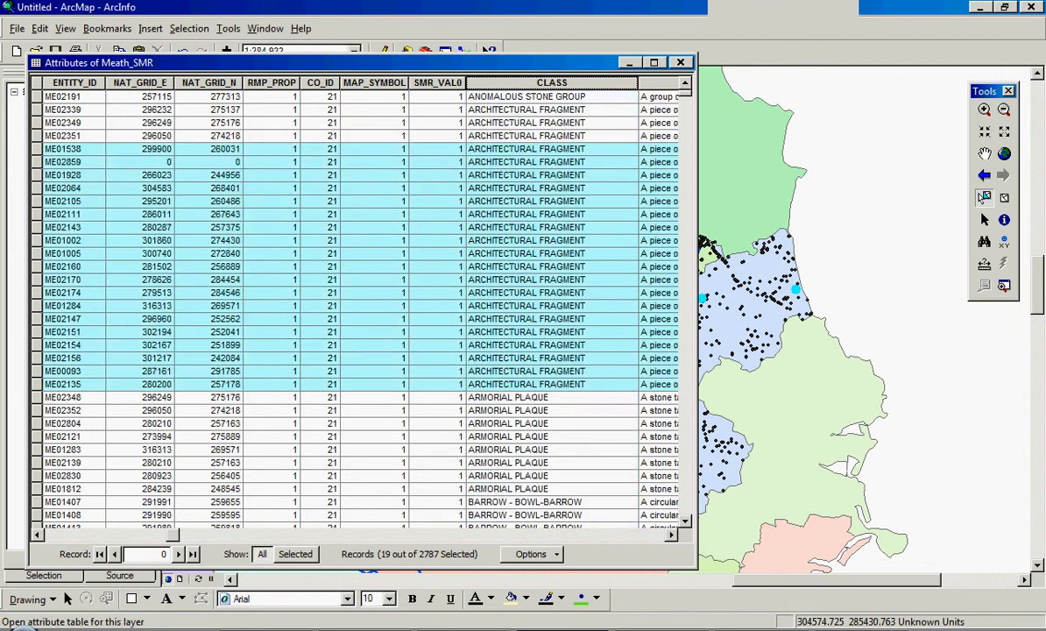
Look through the sorted CLASS values down to the enclosures and back up to the ecclesiastical enclosure records
scroll(359, 307, down, 12)
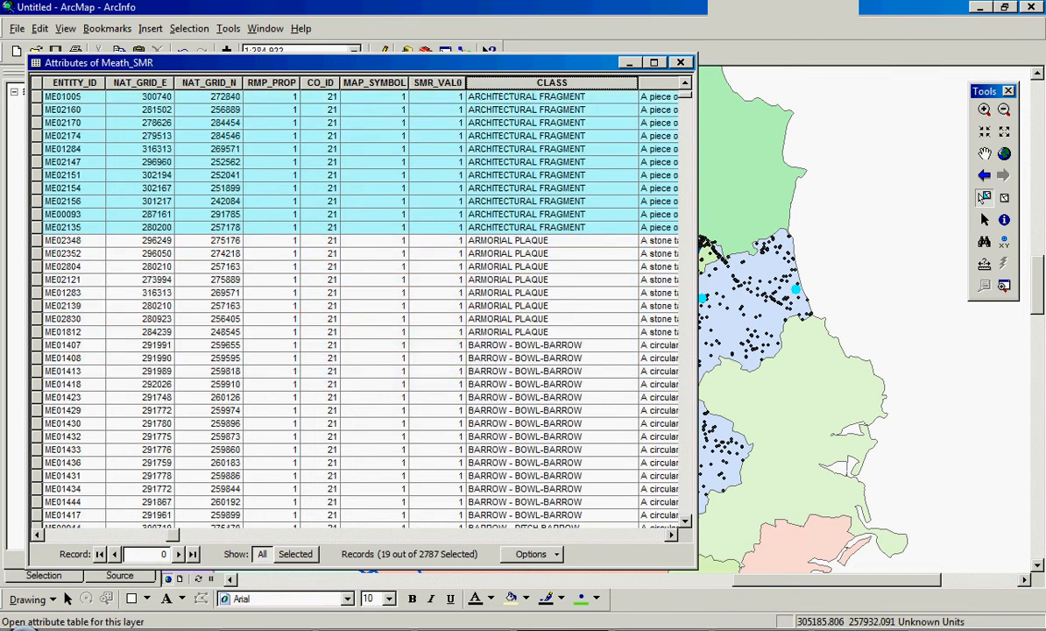
scroll(360, 306, down, 15)
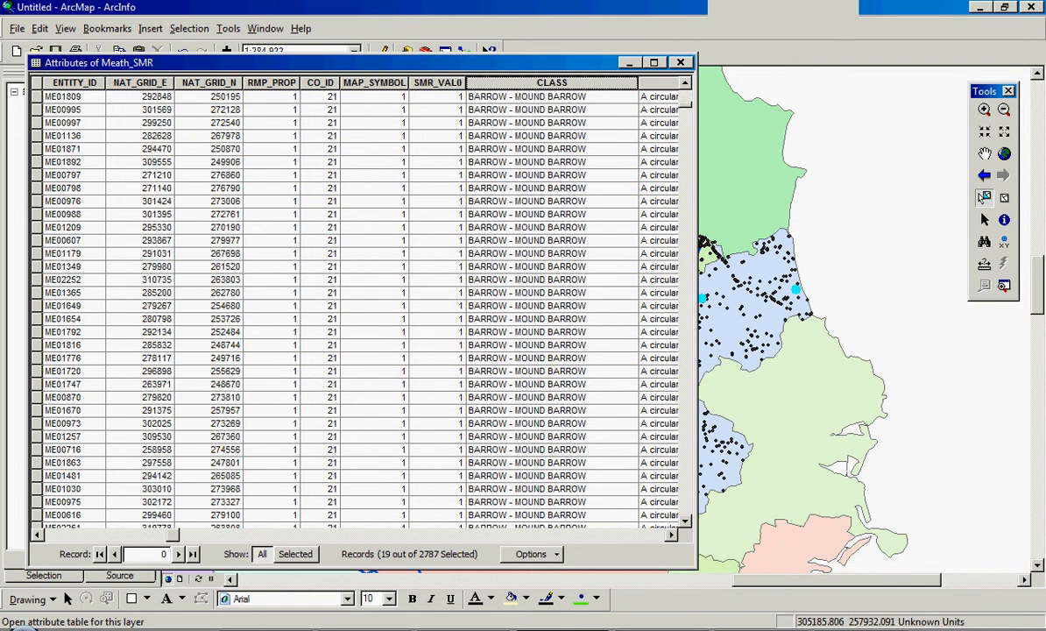
scroll(359, 307, down, 3)
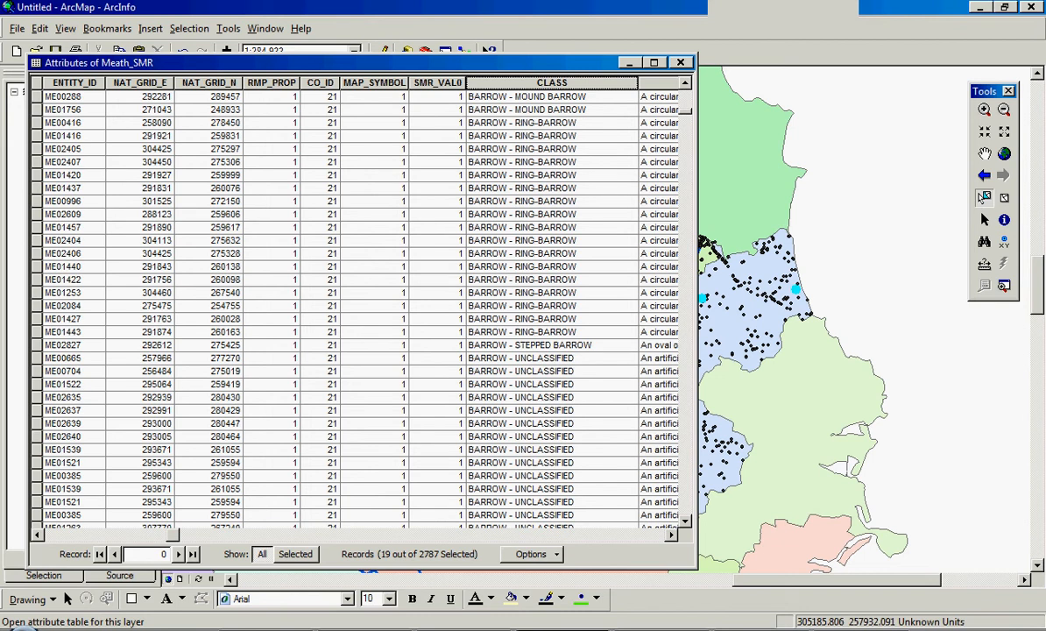
scroll(359, 306, down, 12)
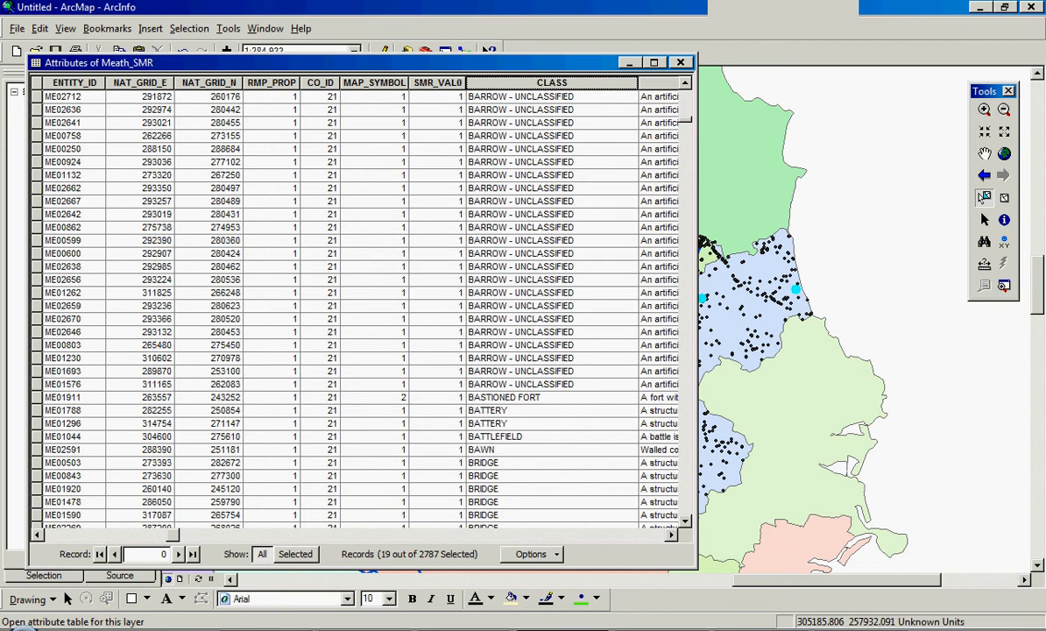
scroll(359, 306, down, 10)
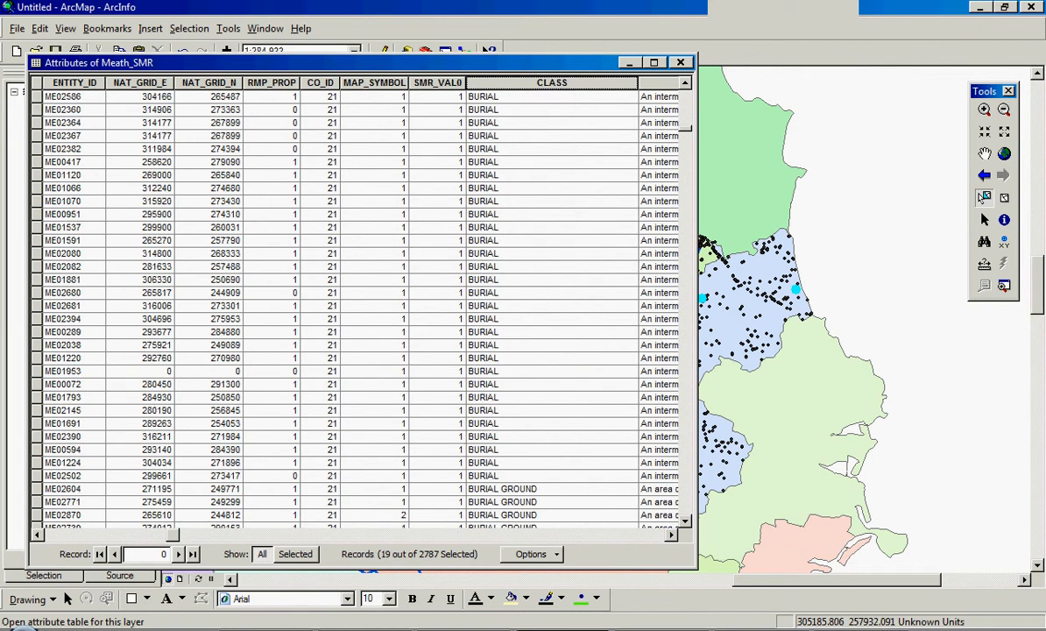
scroll(359, 306, down, 10)
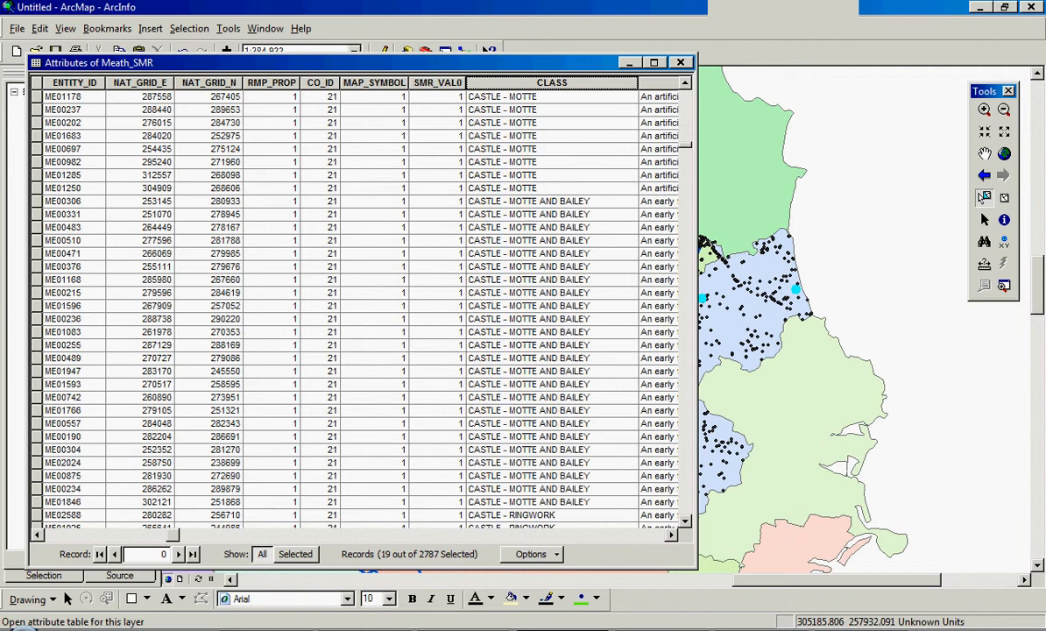
scroll(359, 306, down, 10)
scroll(359, 306, up, 6)
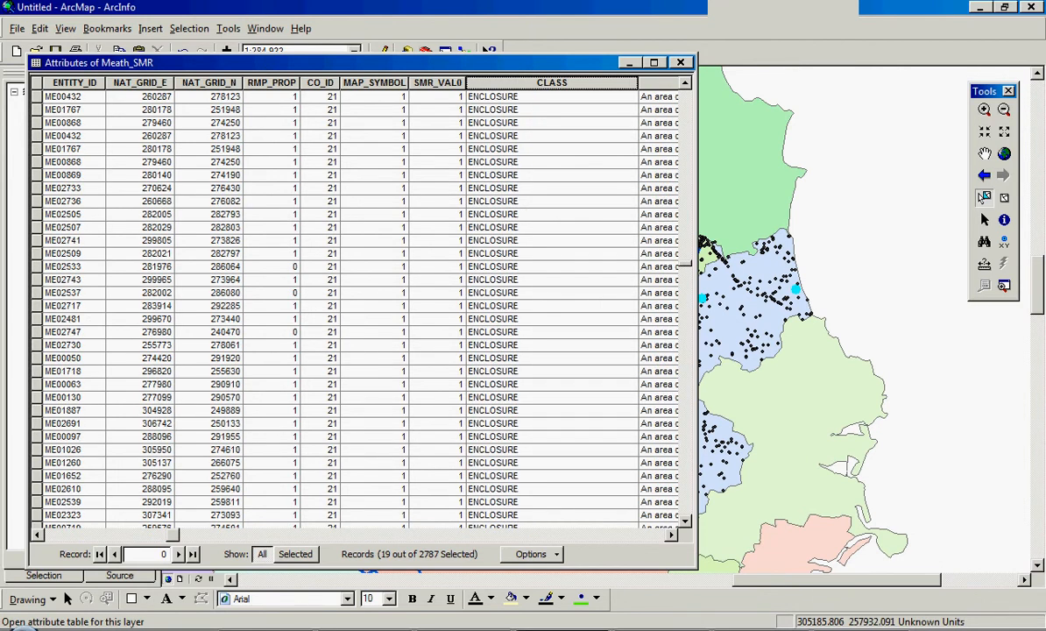
scroll(359, 306, up, 15)
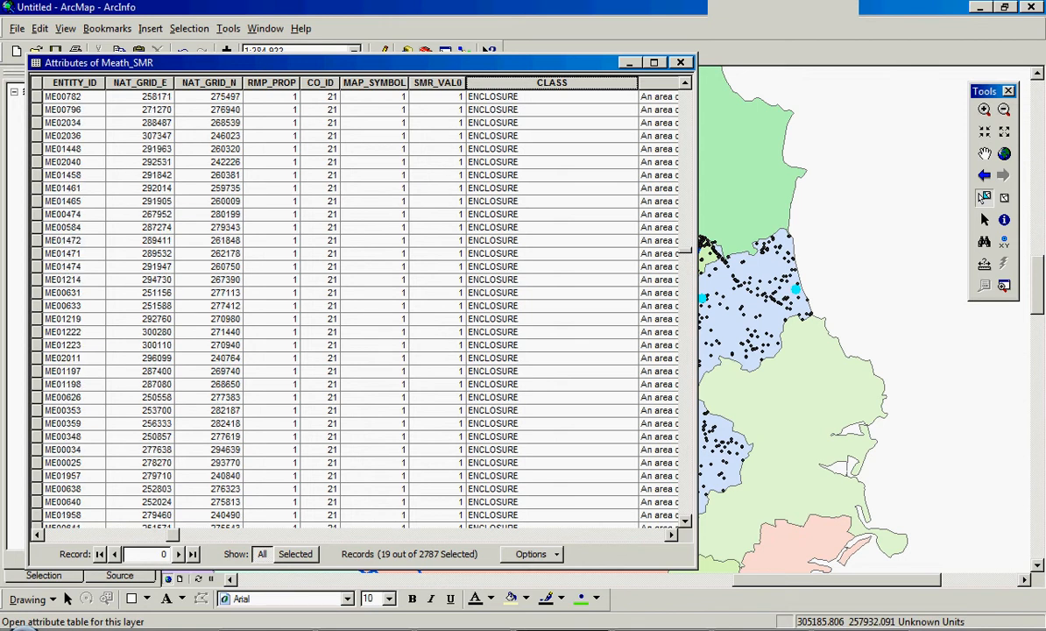
scroll(359, 307, up, 15)
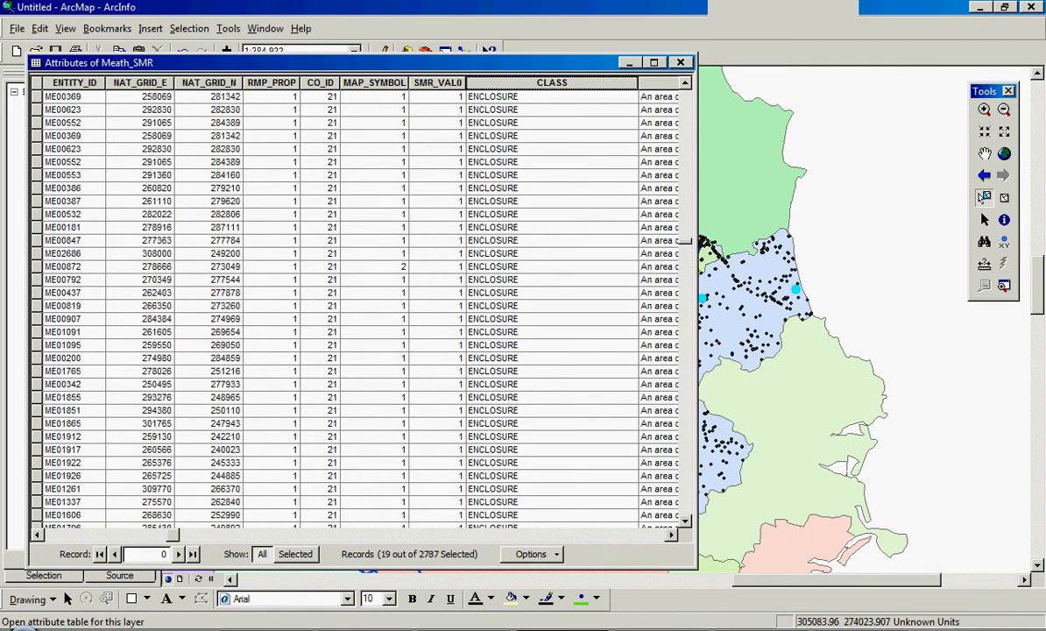
scroll(359, 307, up, 8)
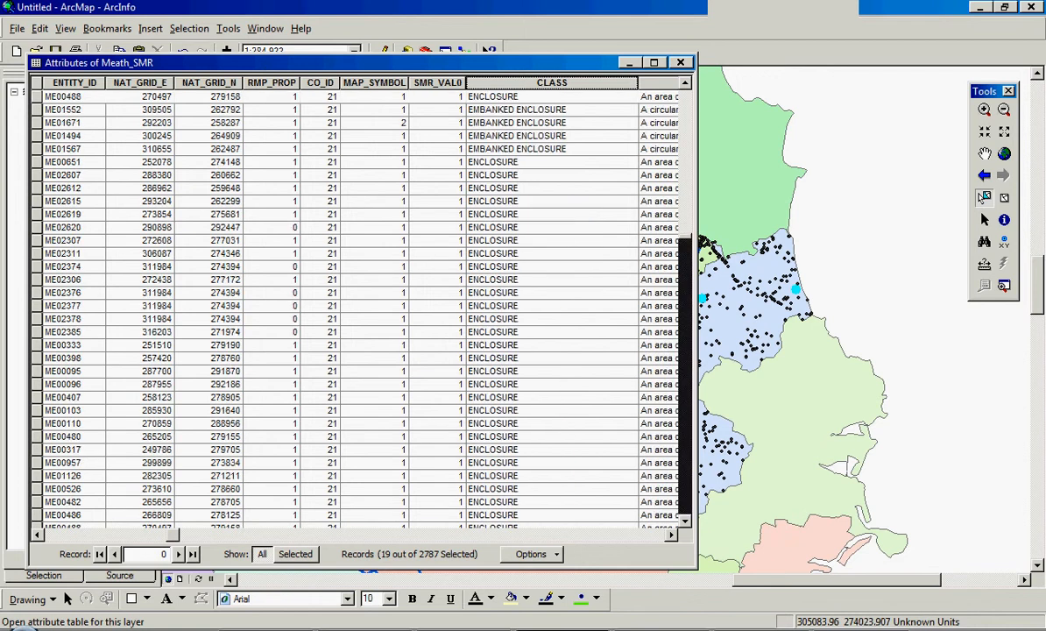
scroll(359, 306, up, 5)
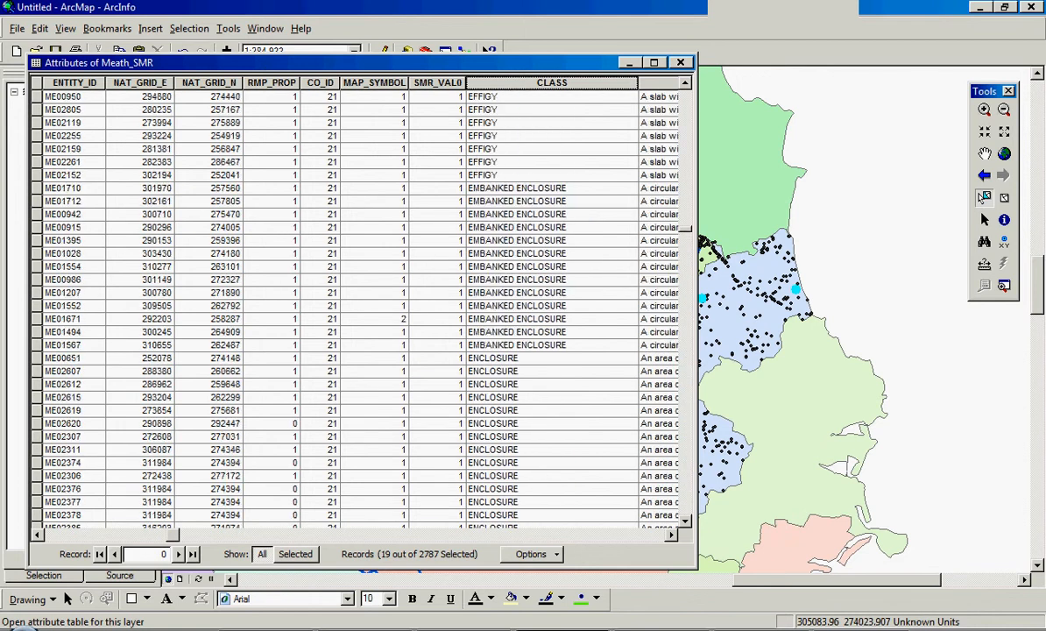
scroll(359, 307, up, 10)
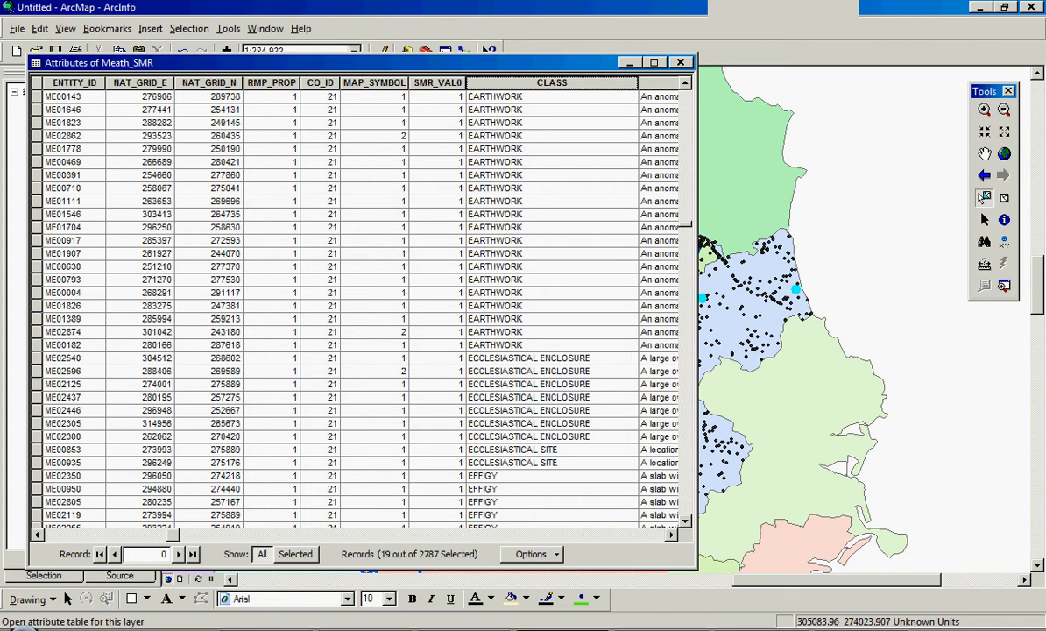
Select all the ECCLESIASTICAL ENCLOSURE records and narrow the attribute table window to uncover more of the map
drag(35, 358, 35, 436)
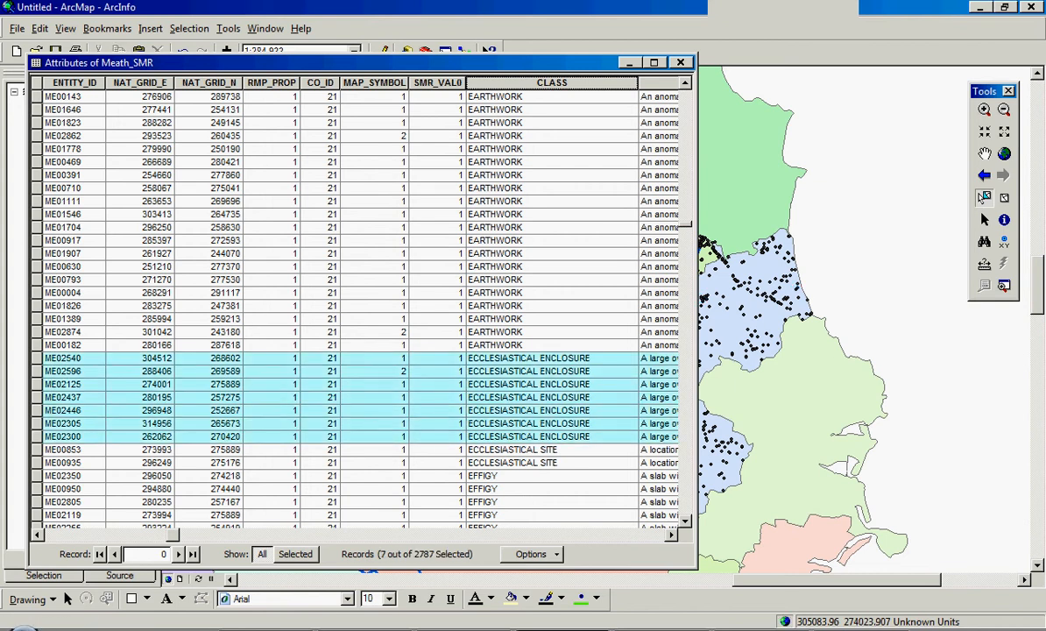
drag(697, 306, 630, 307)
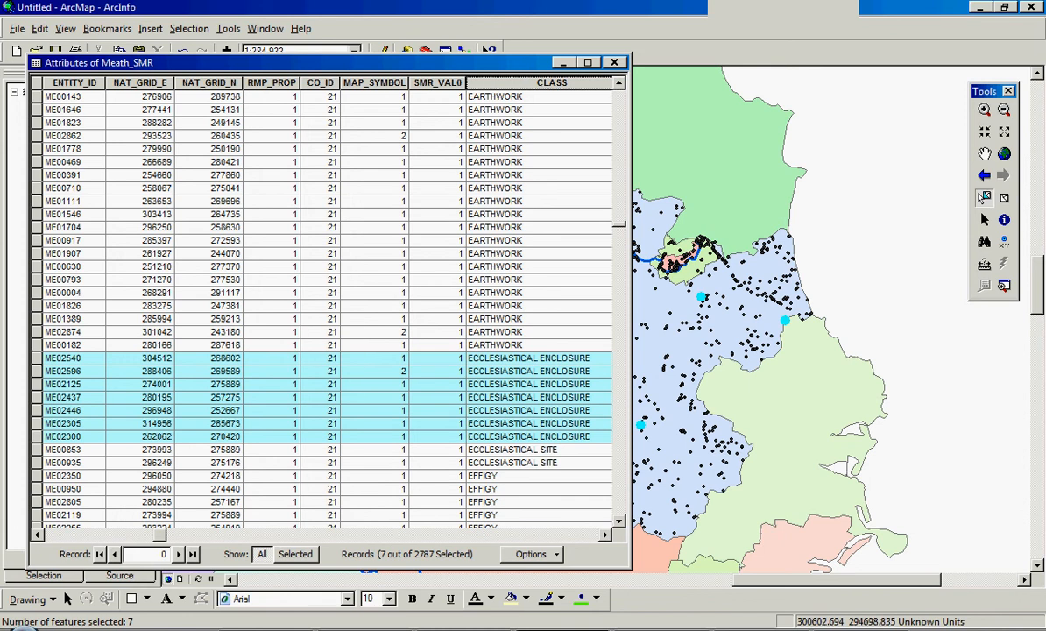
Close the attribute table and open Select By Attributes with Meath_SMR as the target layer
click(613, 62)
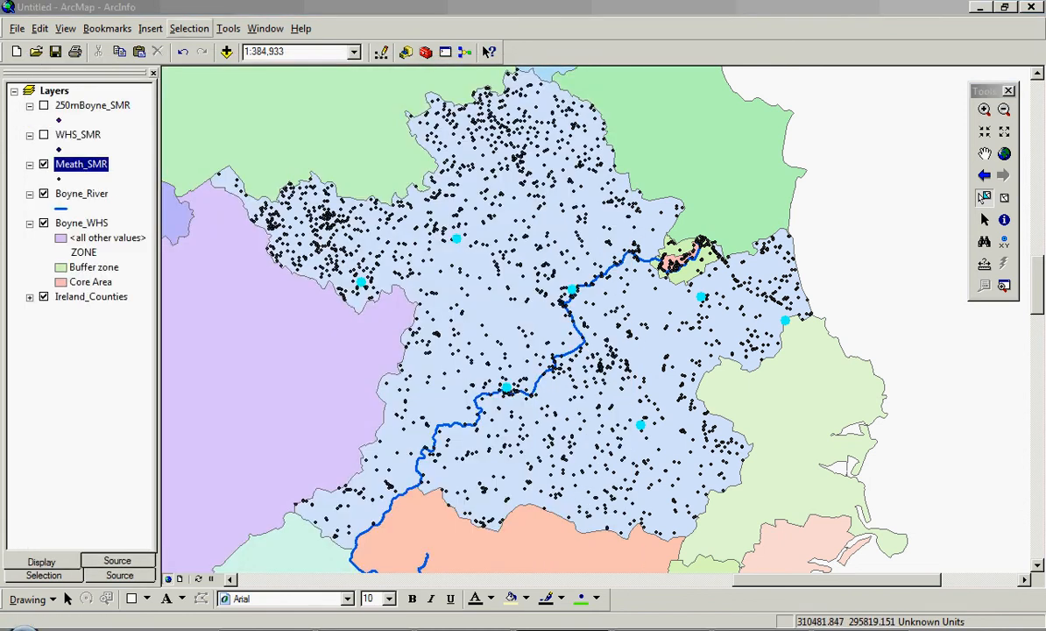
click(189, 28)
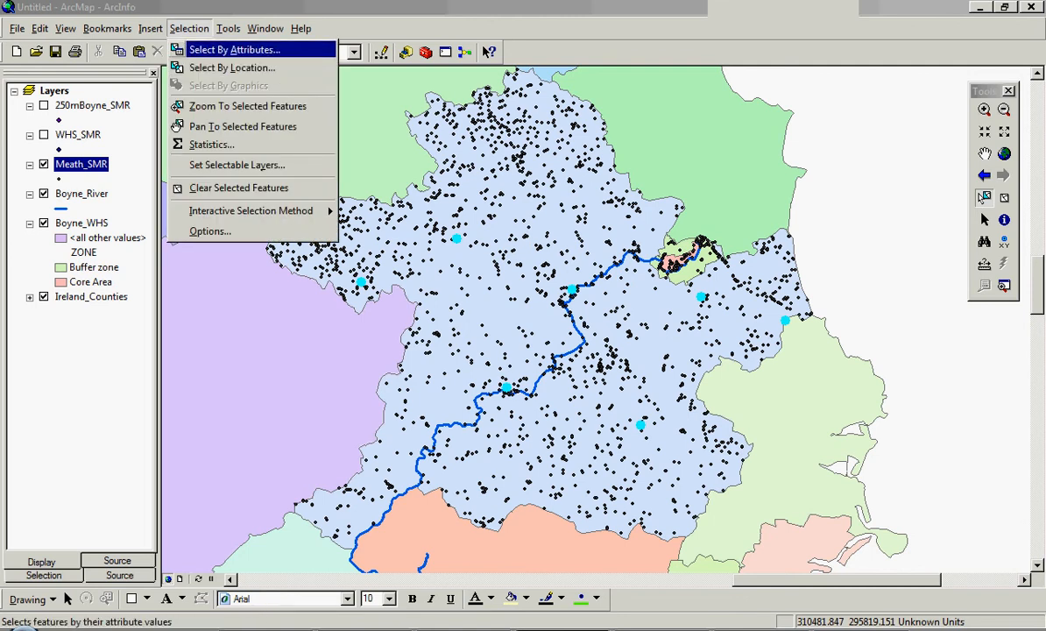
click(234, 50)
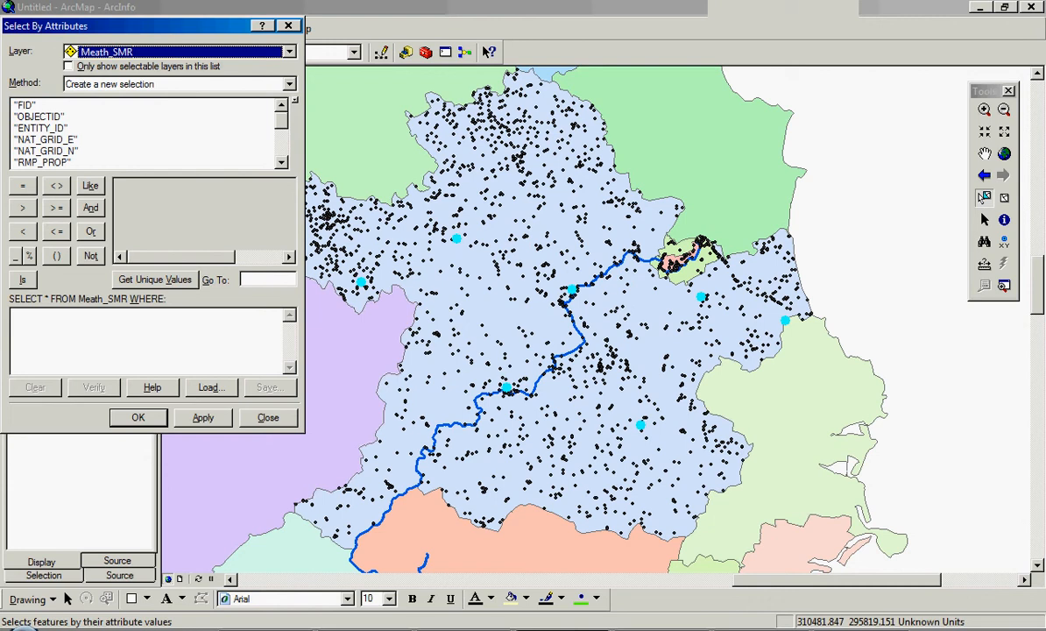
click(290, 52)
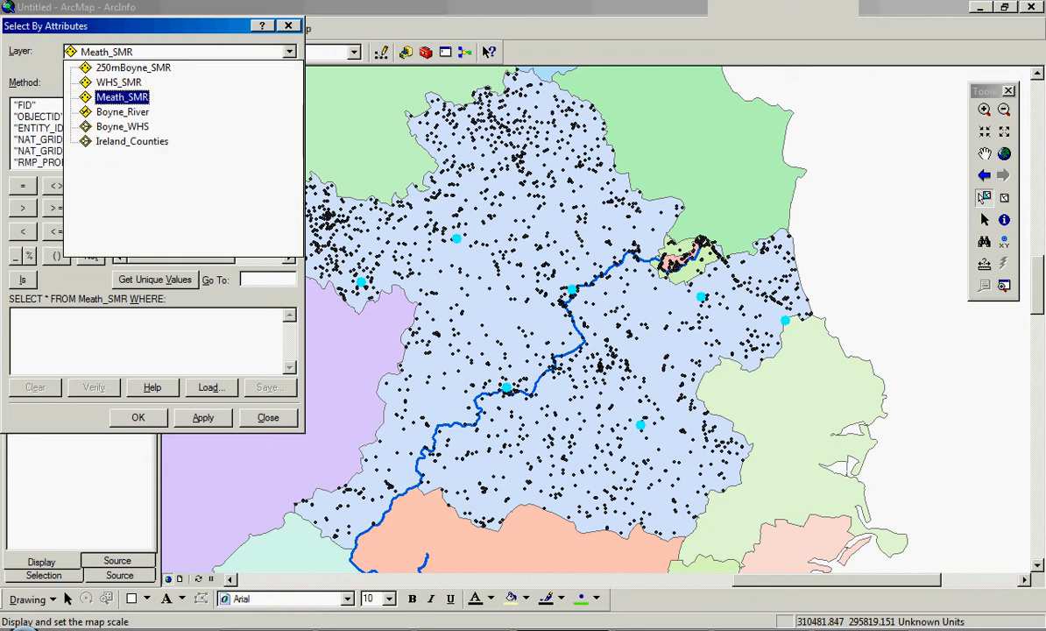
click(122, 97)
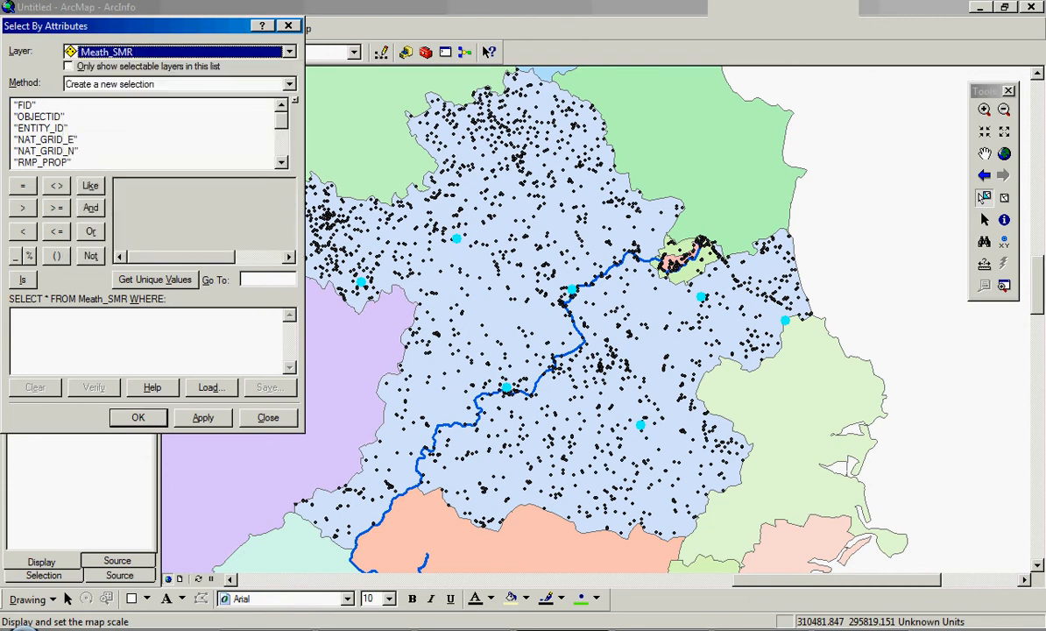
Begin the selection expression with "CLASS" = and list the unique values of the CLASS field
click(281, 162)
click(281, 162)
click(281, 162)
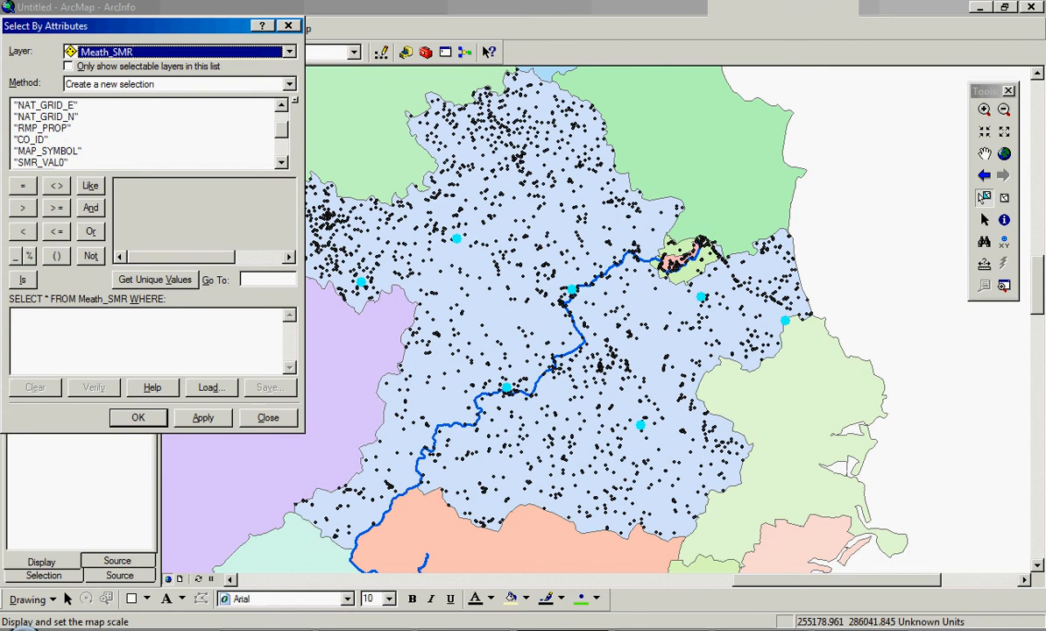
drag(281, 130, 281, 139)
double_click(31, 140)
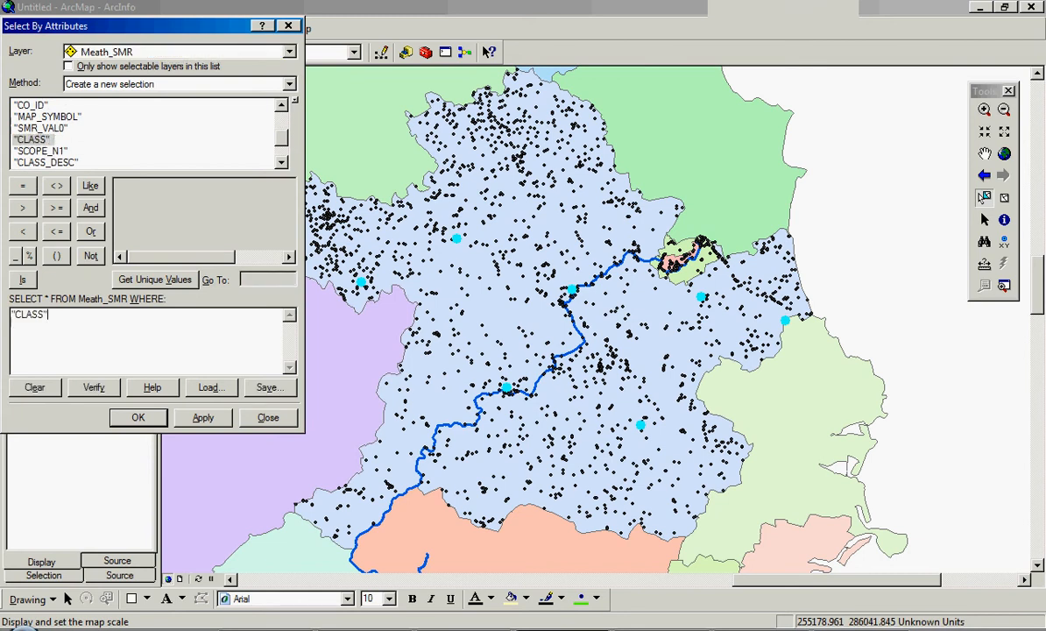
click(22, 185)
click(155, 280)
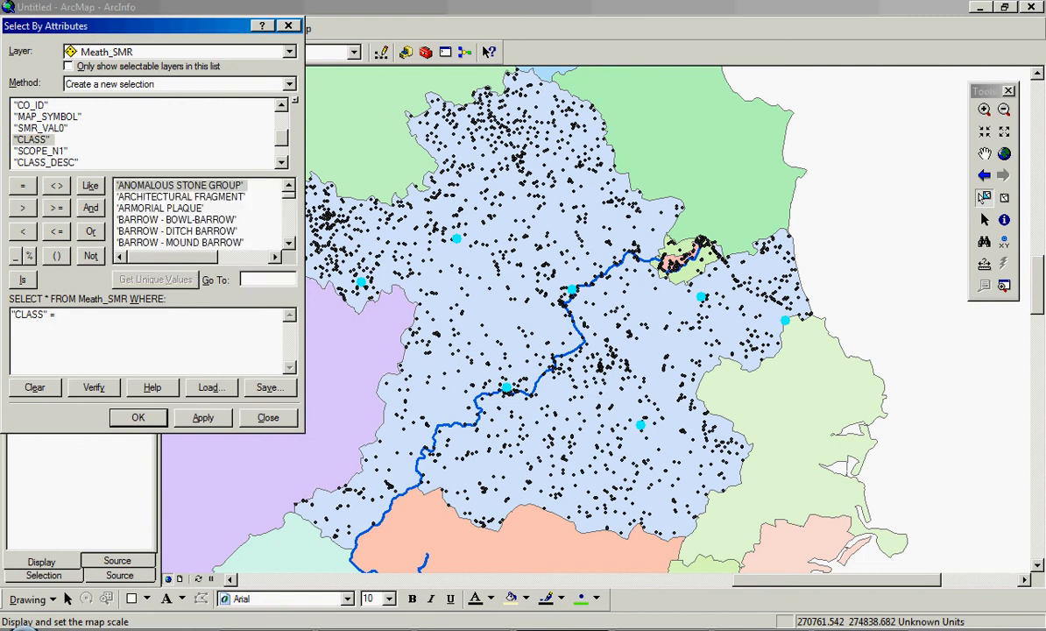
Complete the expression with the unique value 'ECCLESIASTICAL ENCLOSURE'
click(178, 232)
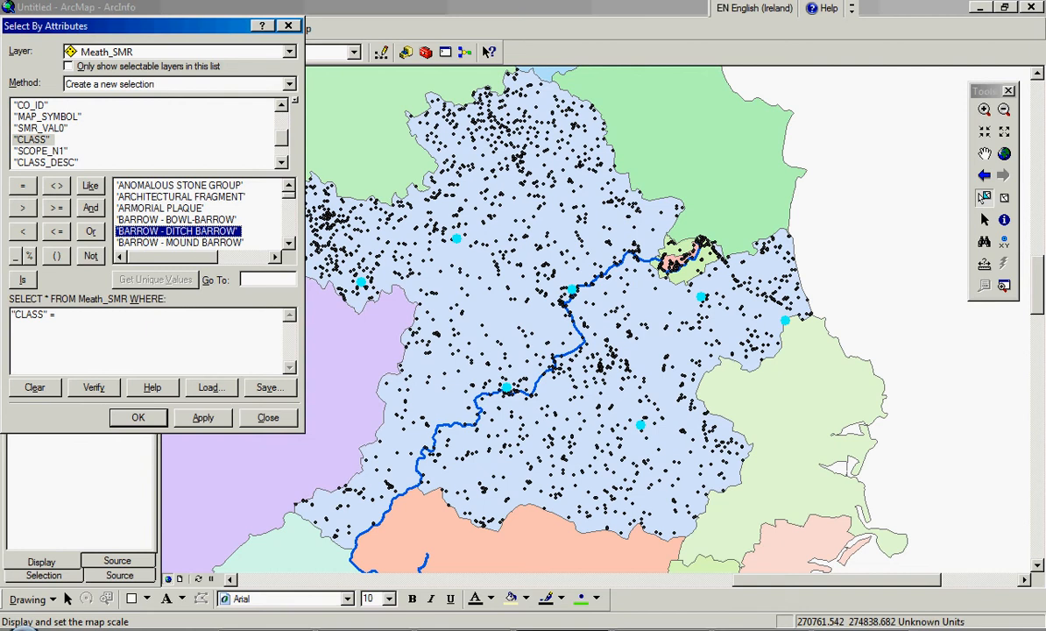
scroll(200, 213, down, 4)
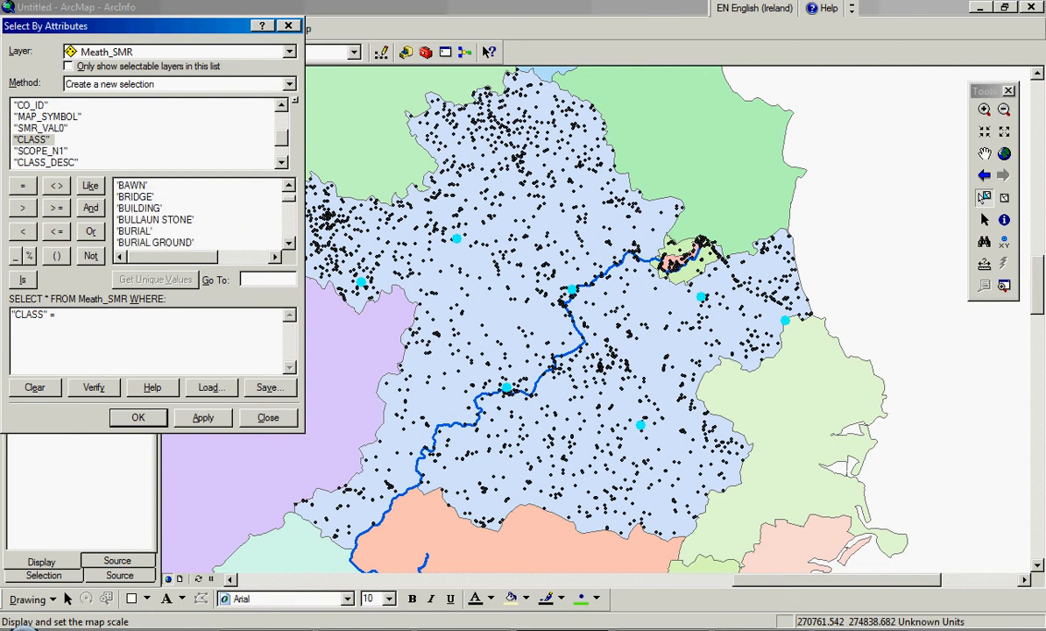
scroll(200, 214, down, 5)
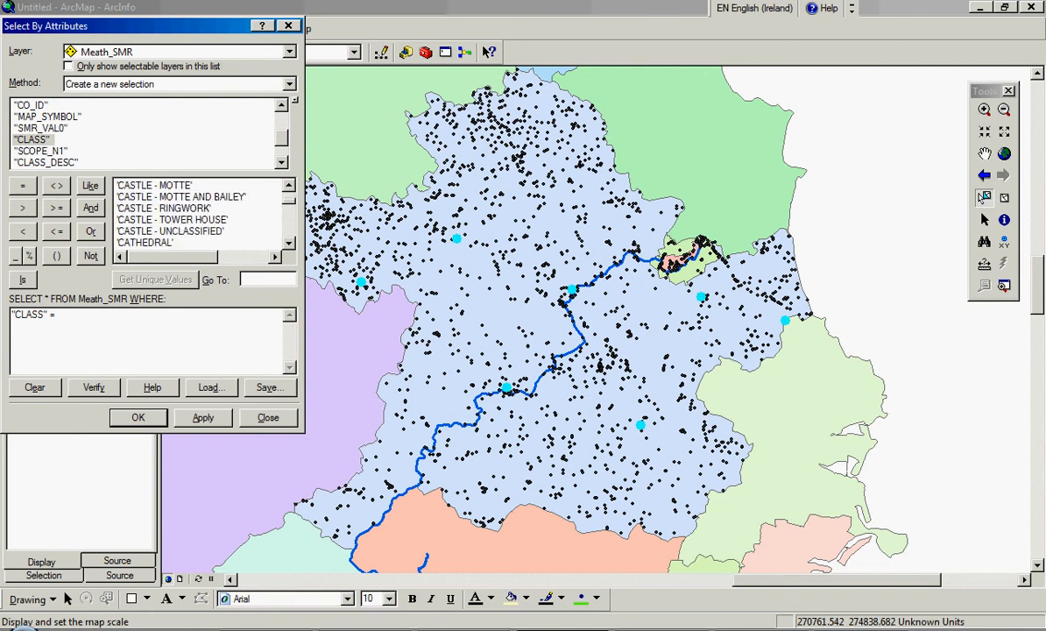
scroll(200, 214, down, 4)
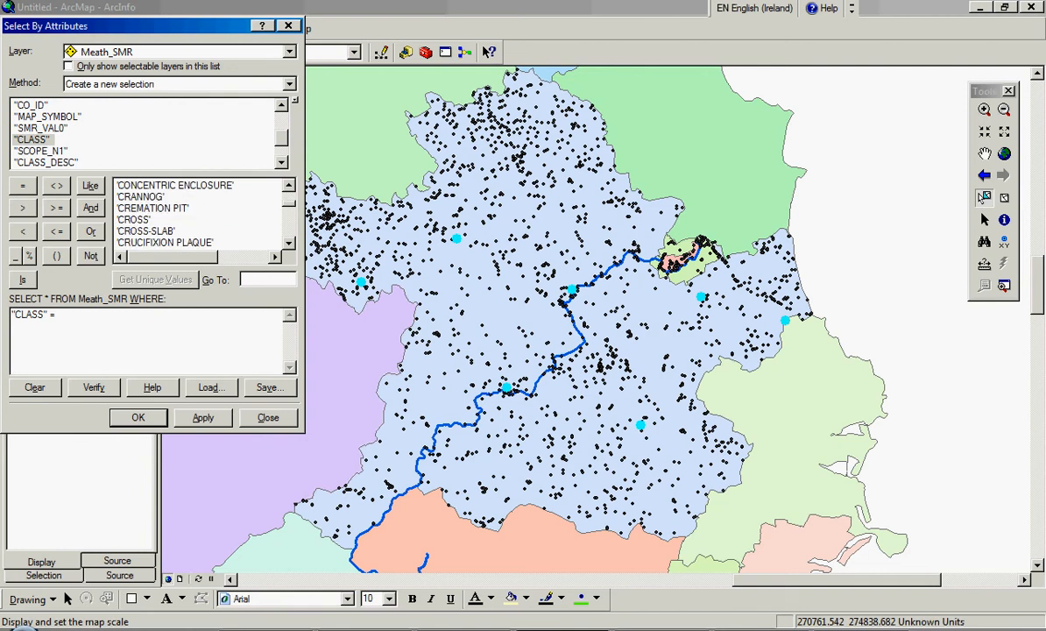
scroll(199, 214, down, 2)
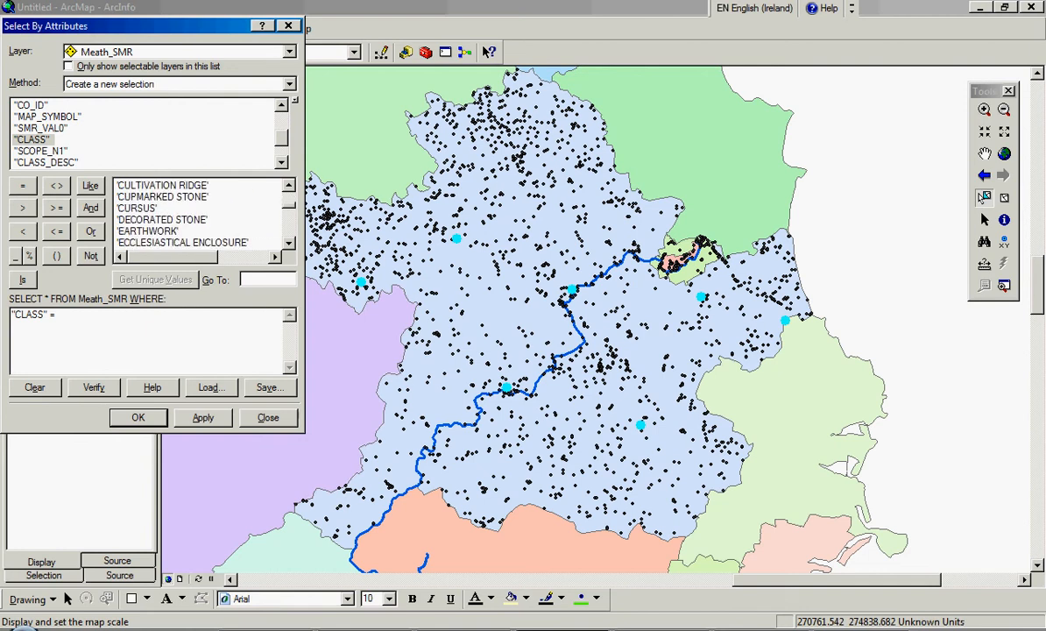
double_click(183, 242)
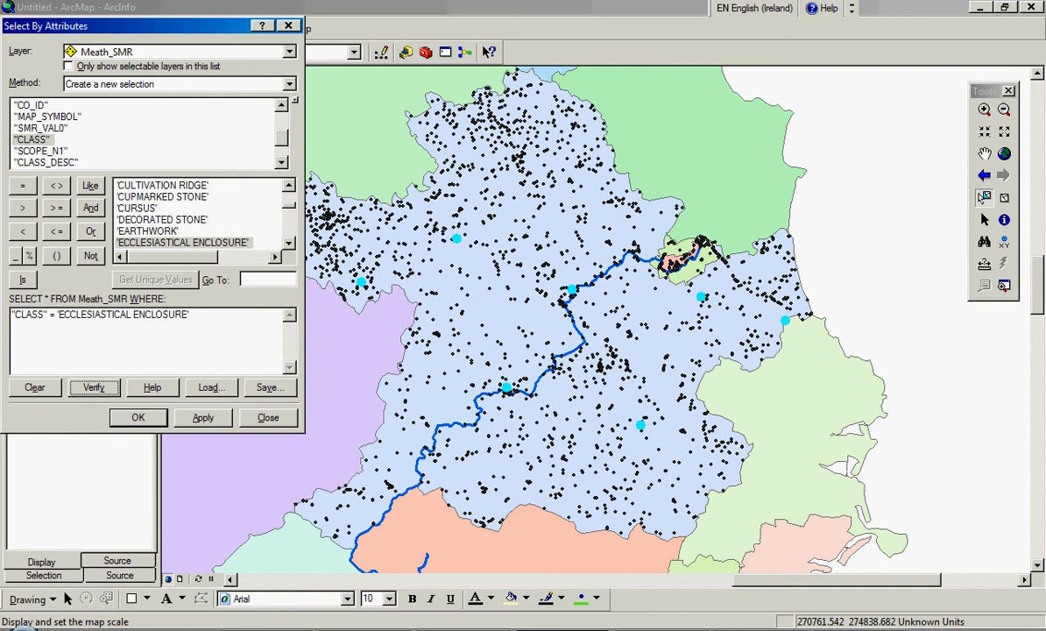
Verify the ecclesiastical enclosure expression and apply it as a new selection, keeping the query dialog open
click(94, 387)
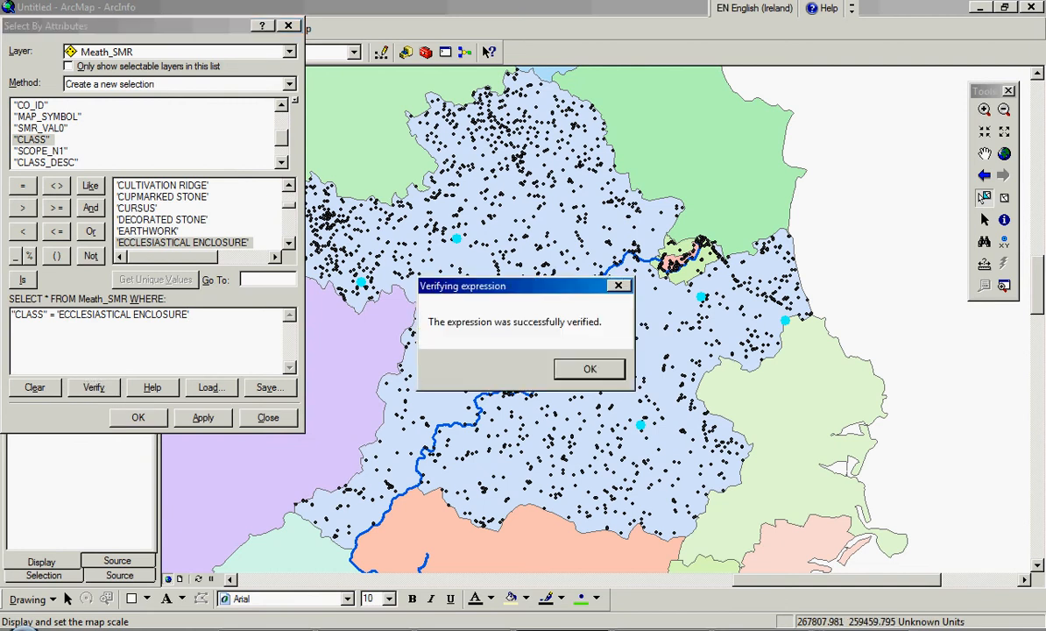
key(Return)
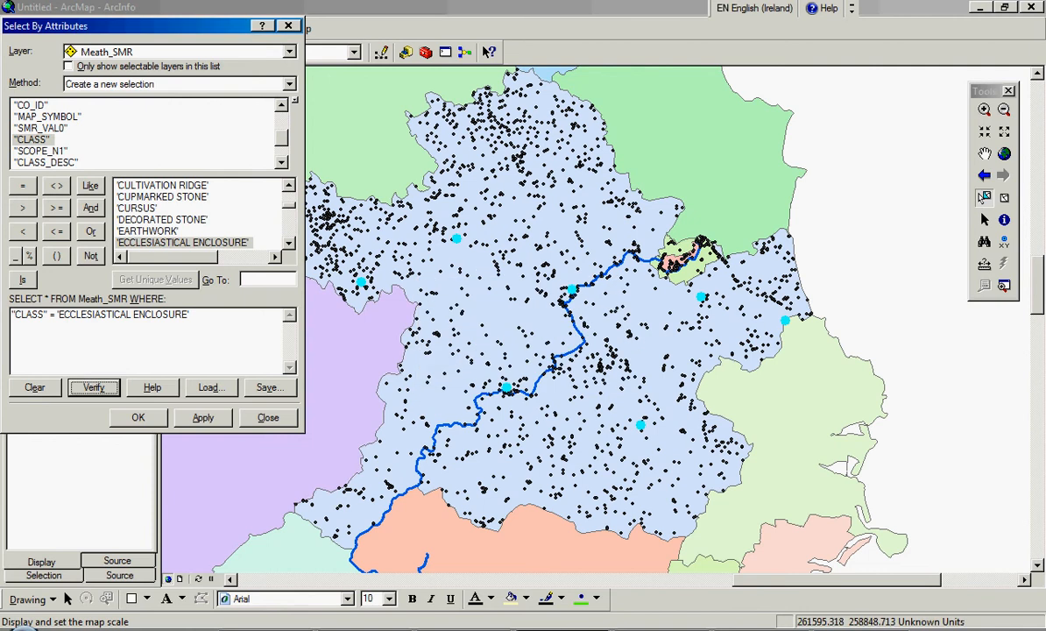
click(203, 418)
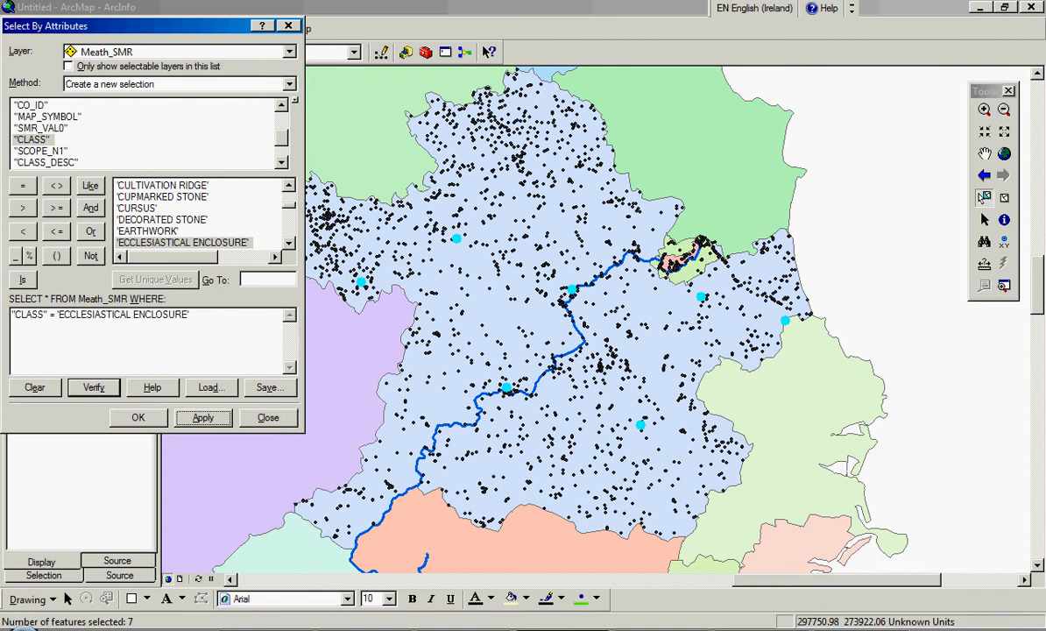
Extend the expression with OR "CLASS" = and list the unique CLASS values again
click(190, 314)
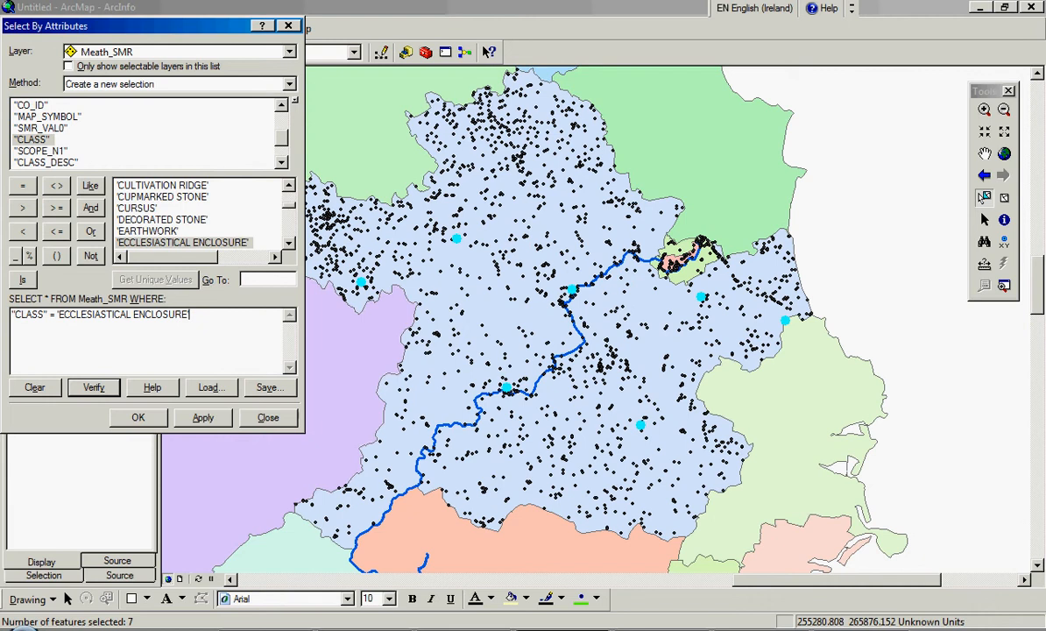
click(90, 232)
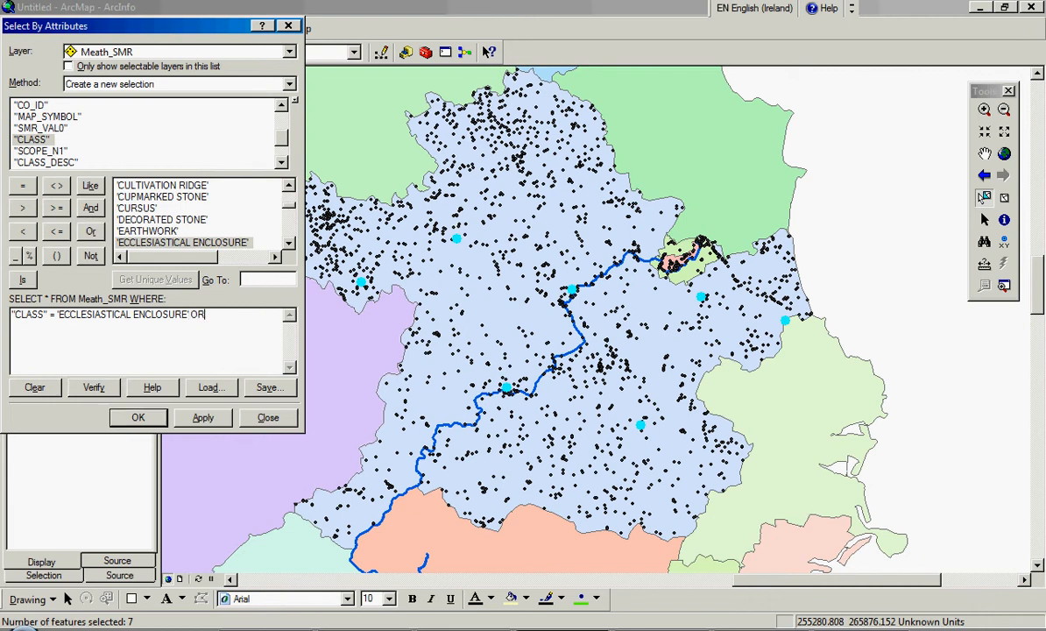
double_click(31, 139)
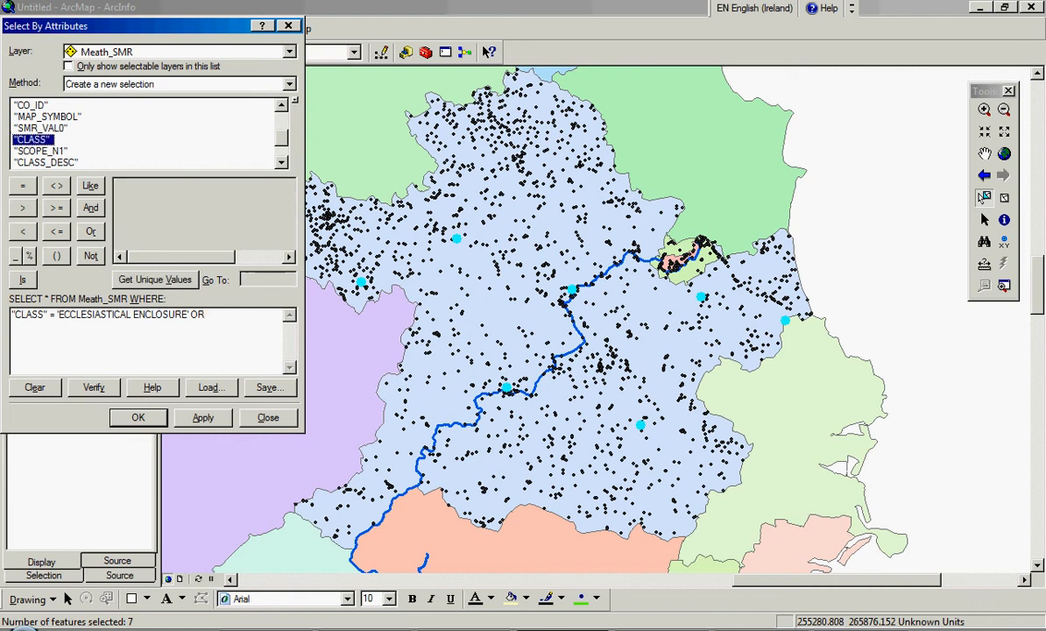
click(22, 185)
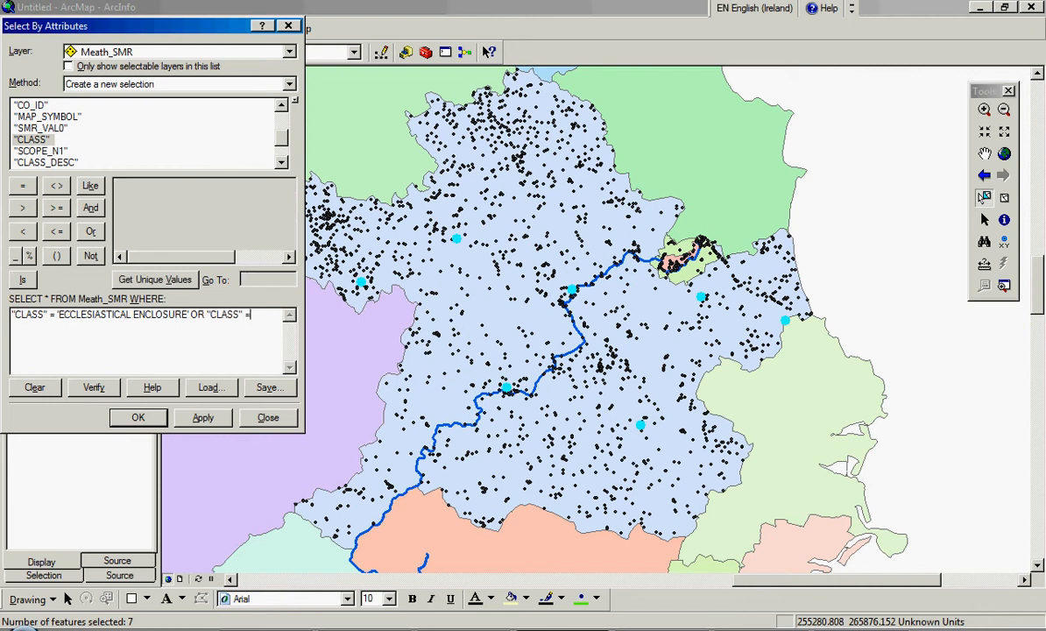
click(155, 279)
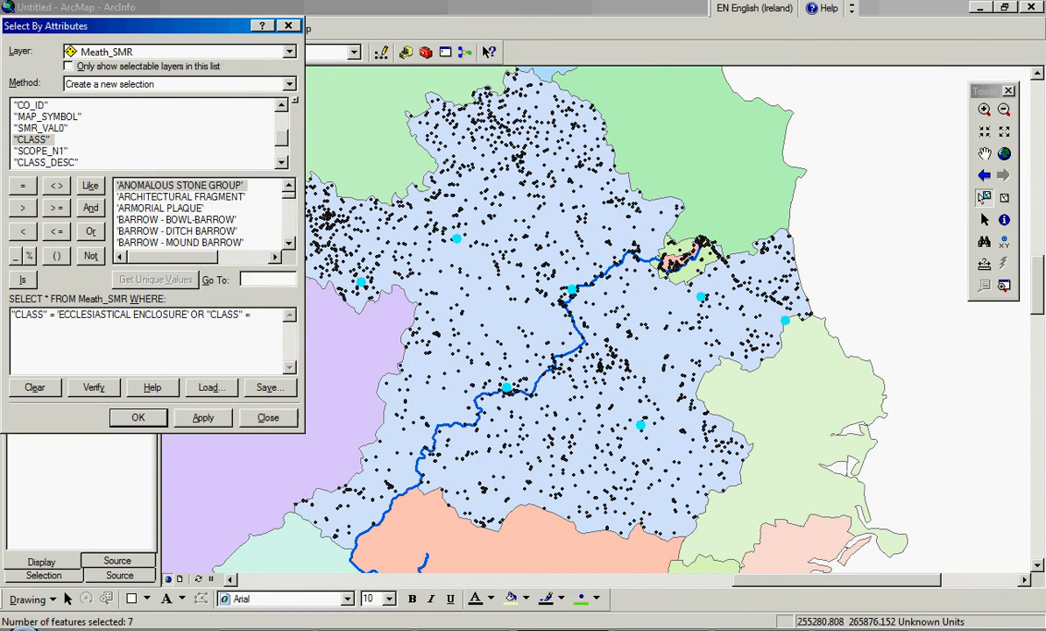
Add the unique value 'HIGH CROSS' as the second condition of the expression
click(178, 231)
scroll(201, 213, down, 10)
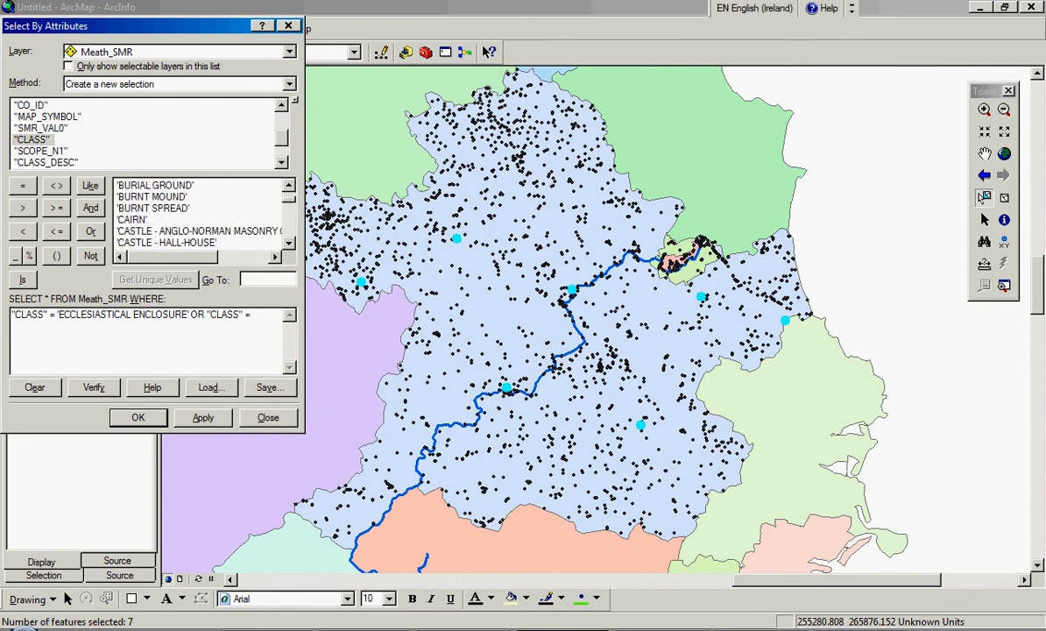
scroll(202, 214, down, 2)
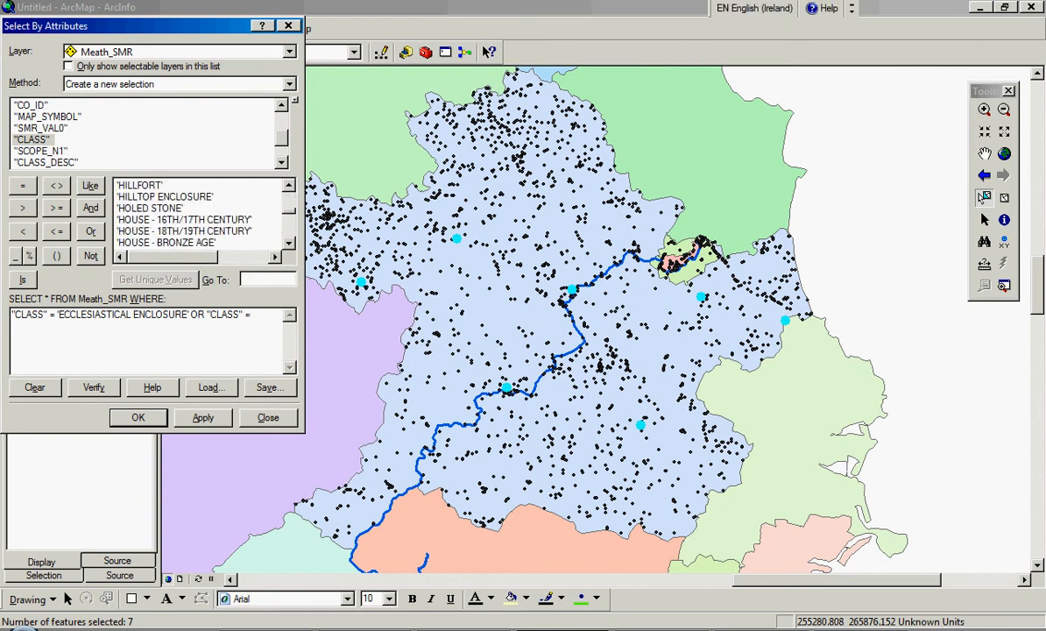
scroll(201, 214, up, 2)
scroll(201, 214, down, 1)
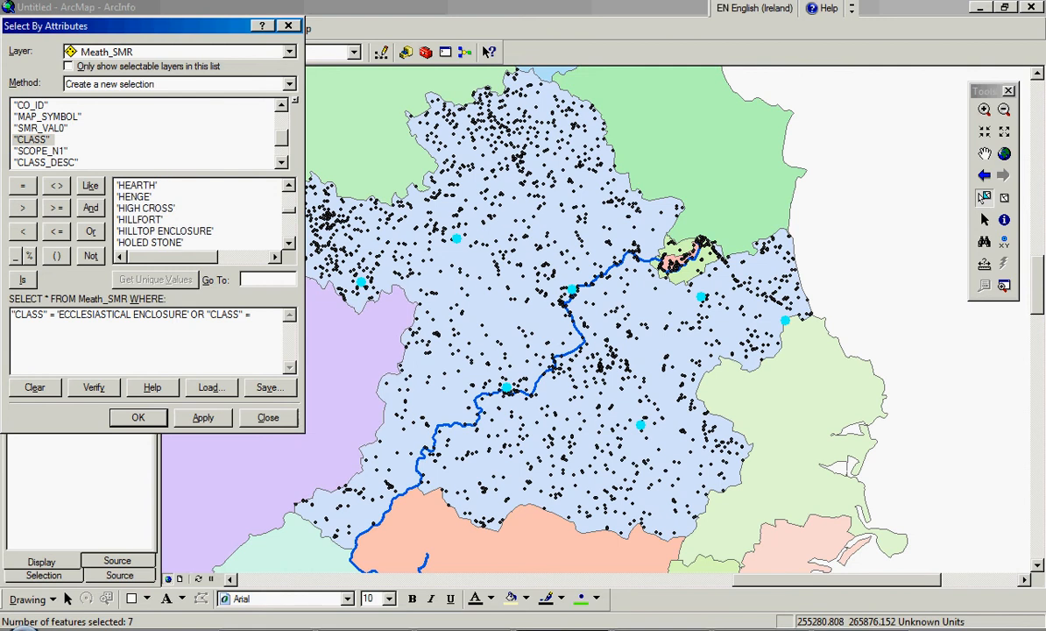
double_click(146, 207)
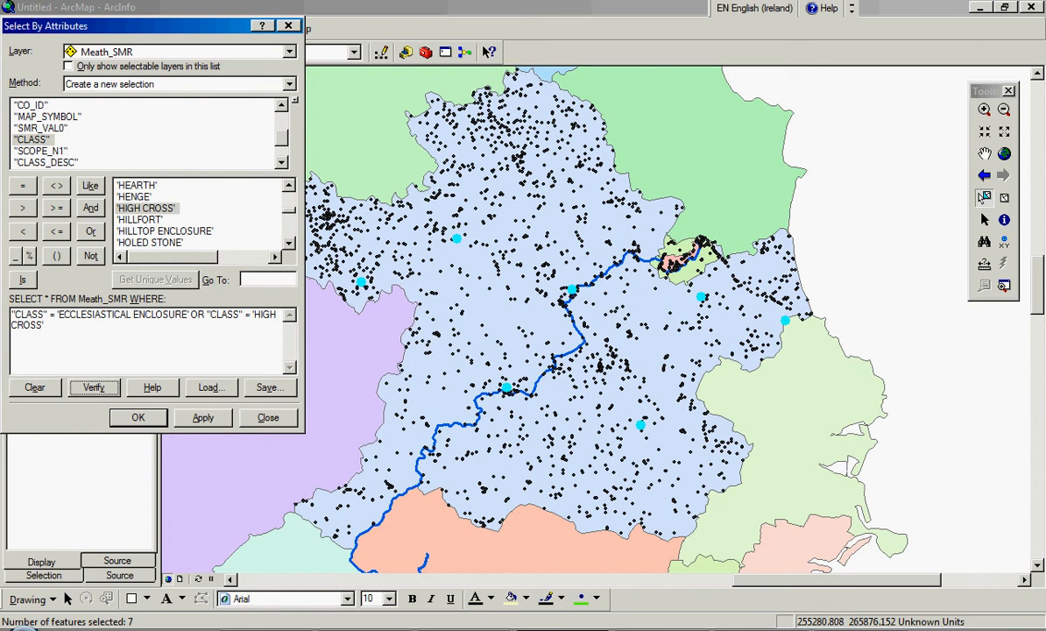
Verify the combined enclosure and high cross expression, apply the selection and close the query dialog
click(93, 387)
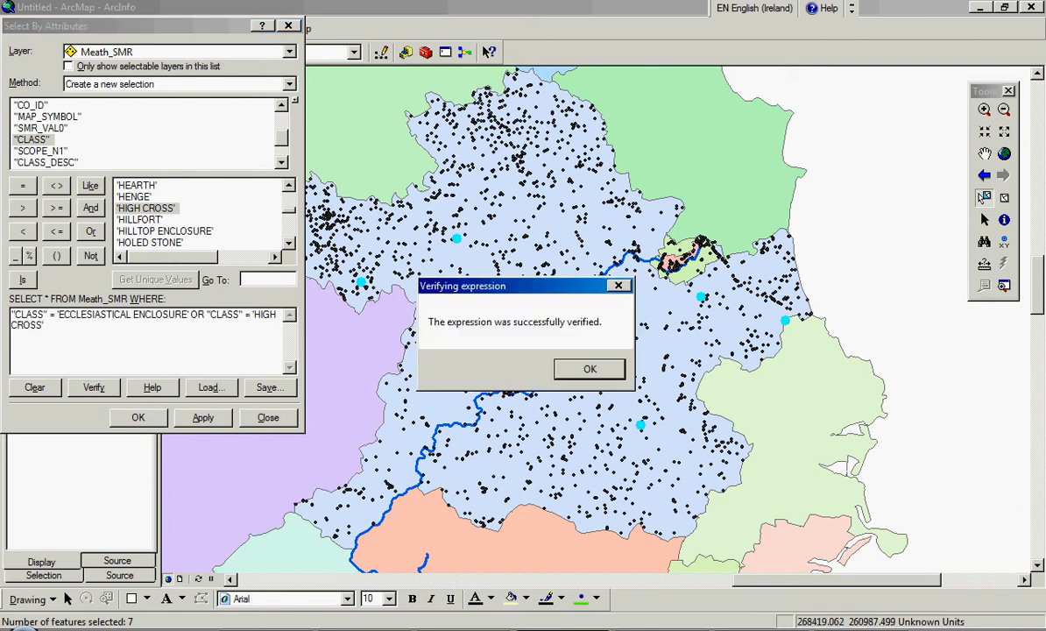
key(Return)
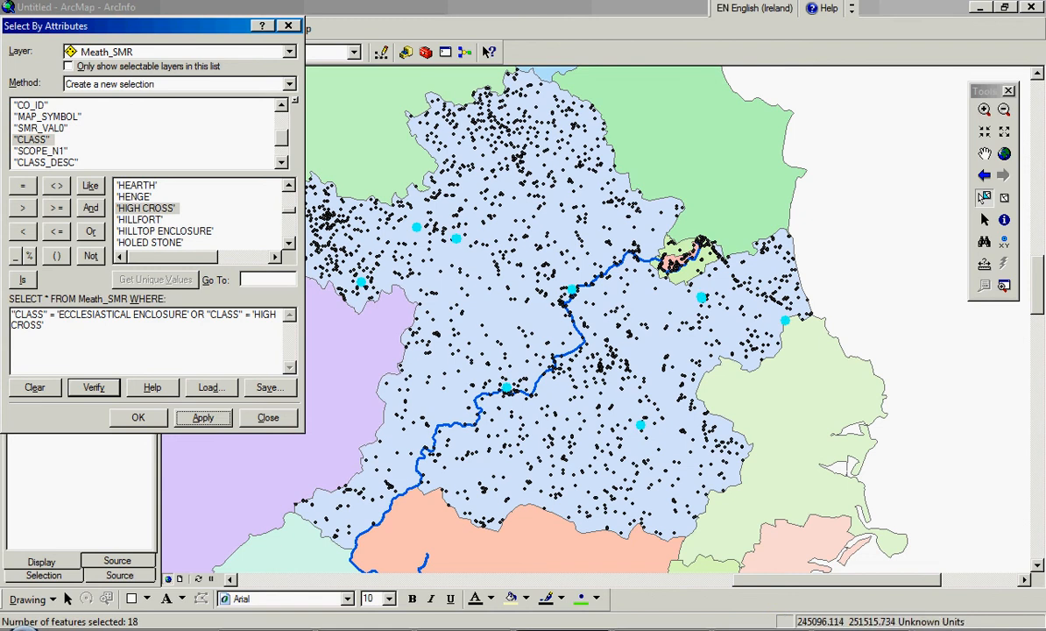
click(139, 417)
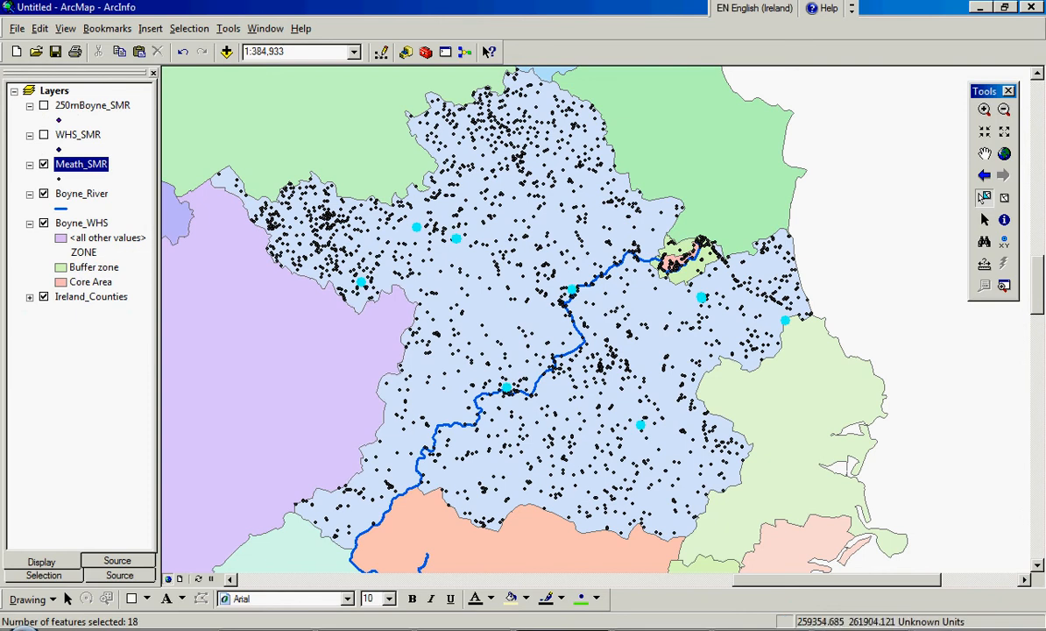
Export the selected Meath_SMR features to a shapefile named Meath_Early_Christian_SMR in the Lab 2 - Data folder and add it to the map
right_click(83, 165)
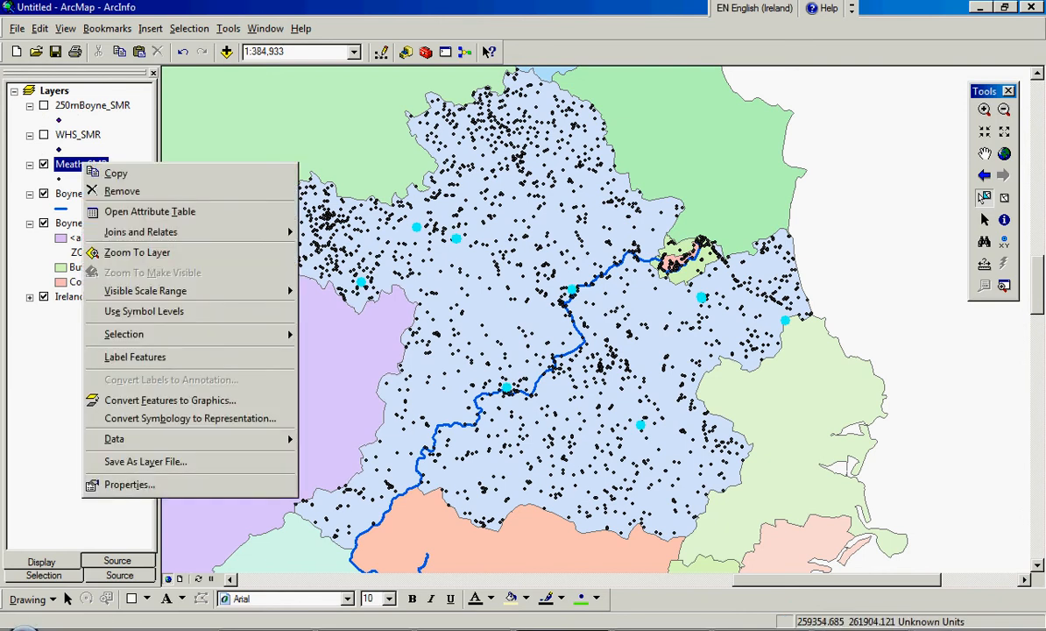
mouse_move(131, 438)
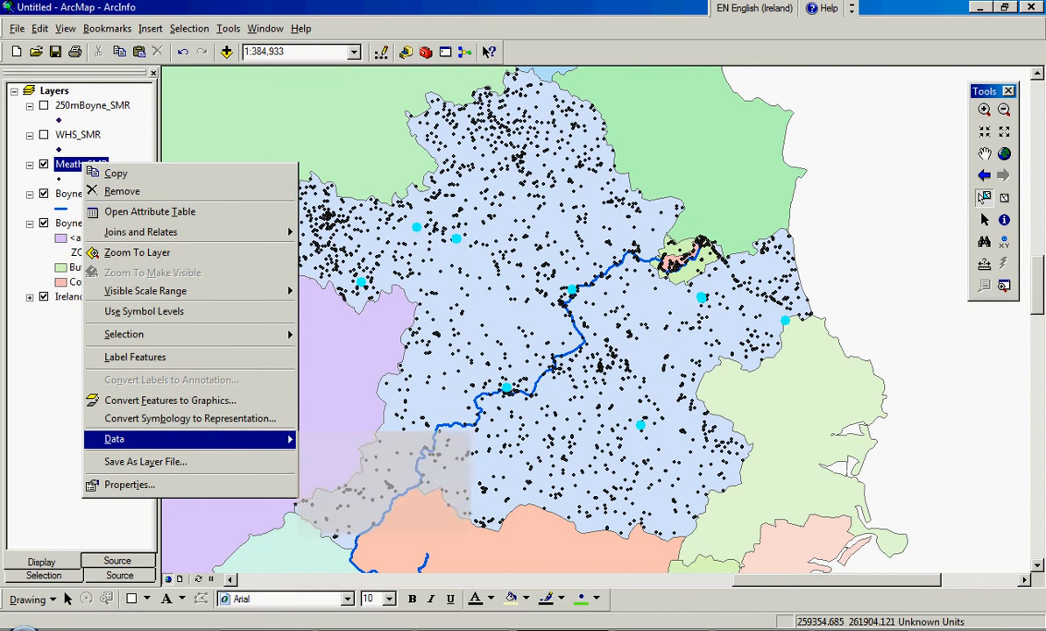
click(348, 459)
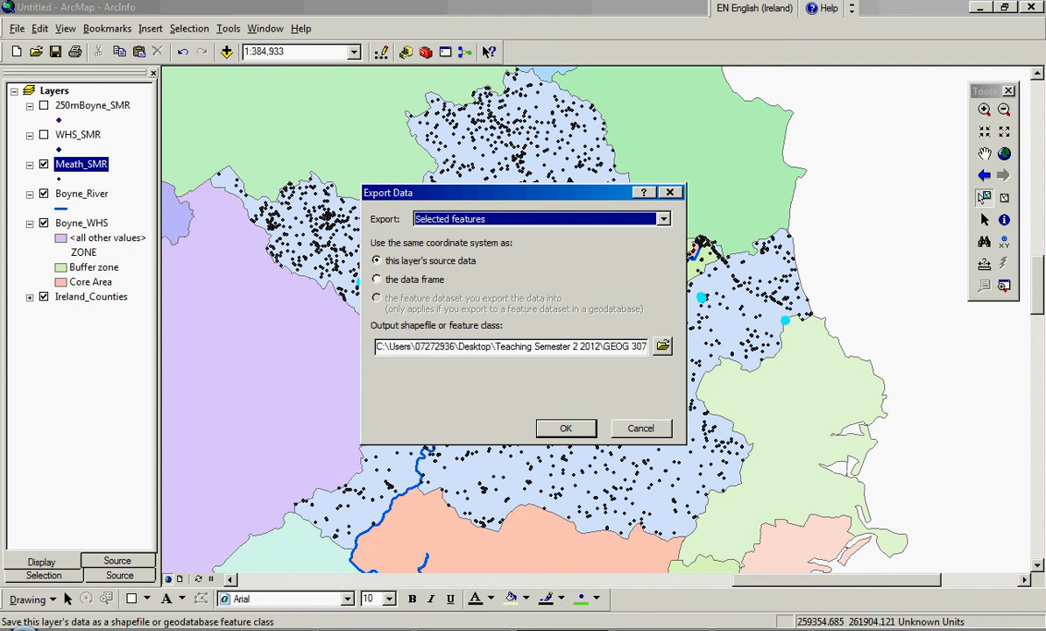
click(663, 345)
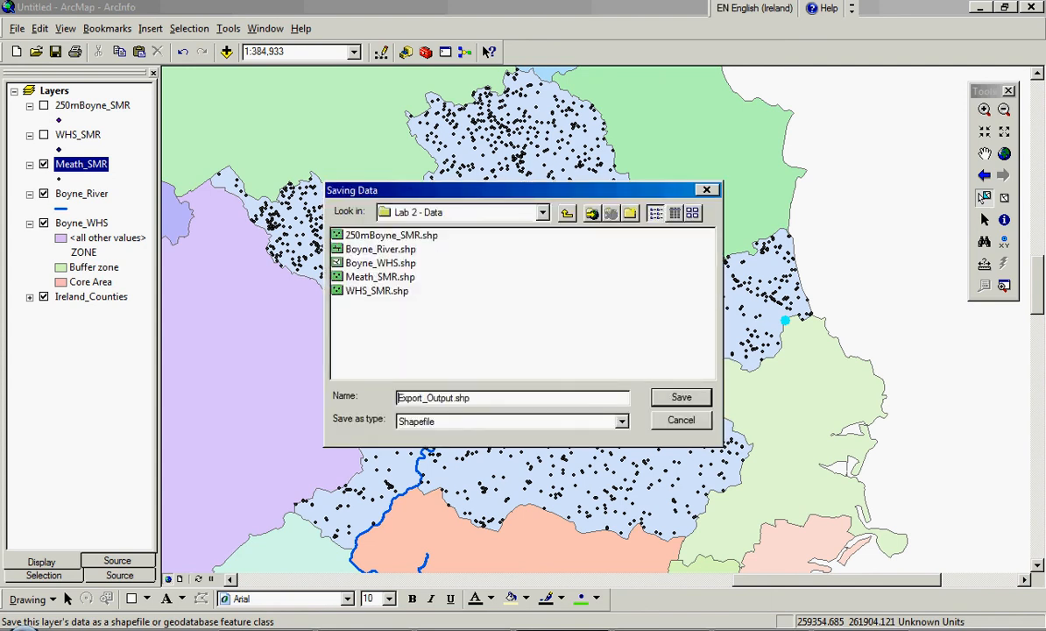
double_click(398, 398)
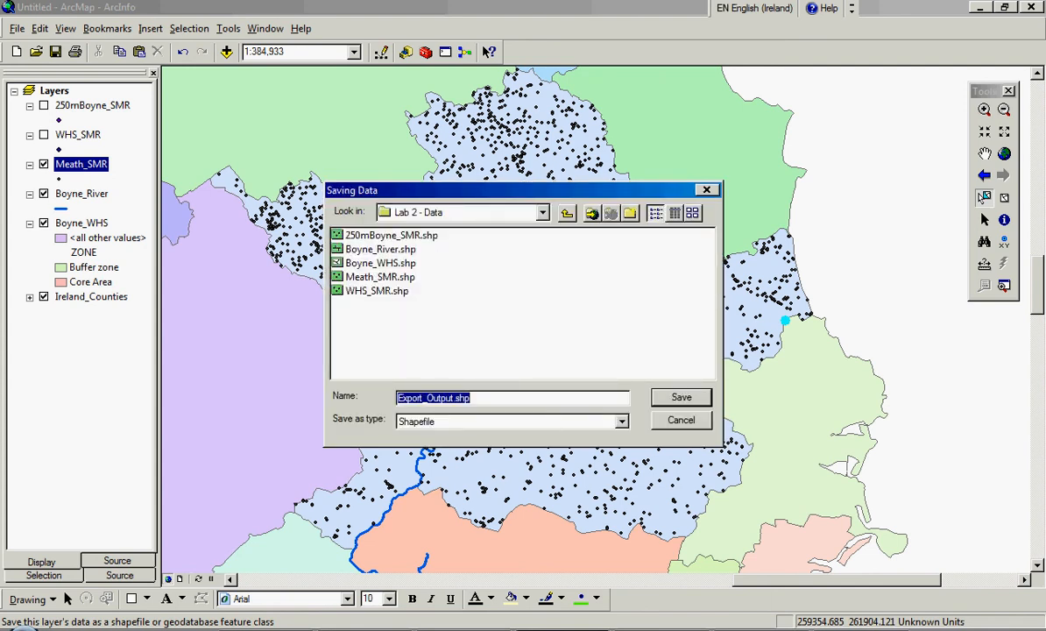
text(Me)
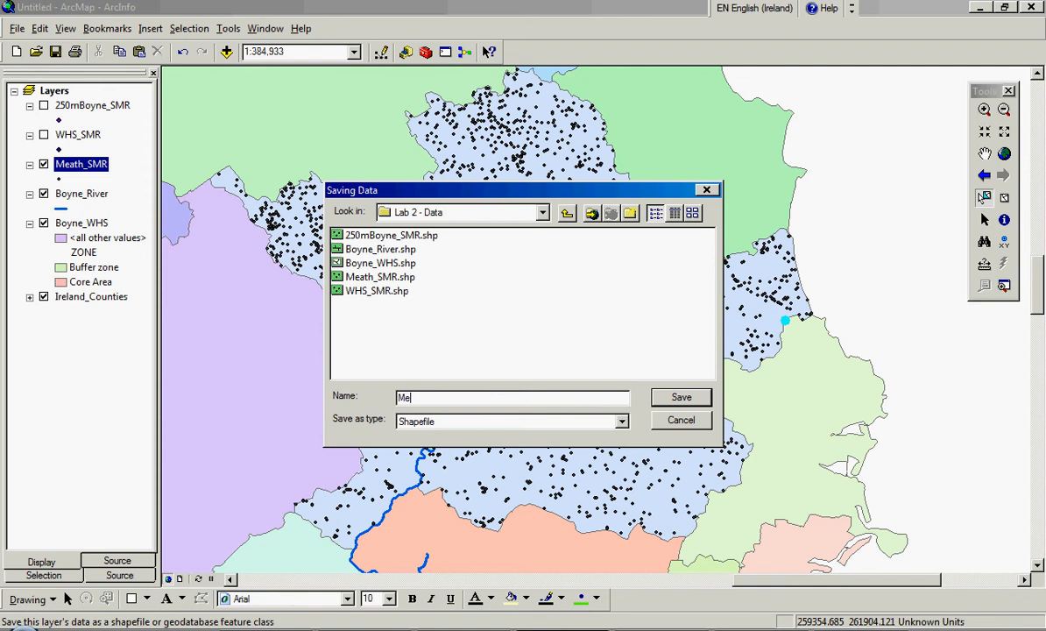
text(ath_Early_Christian_SMR)
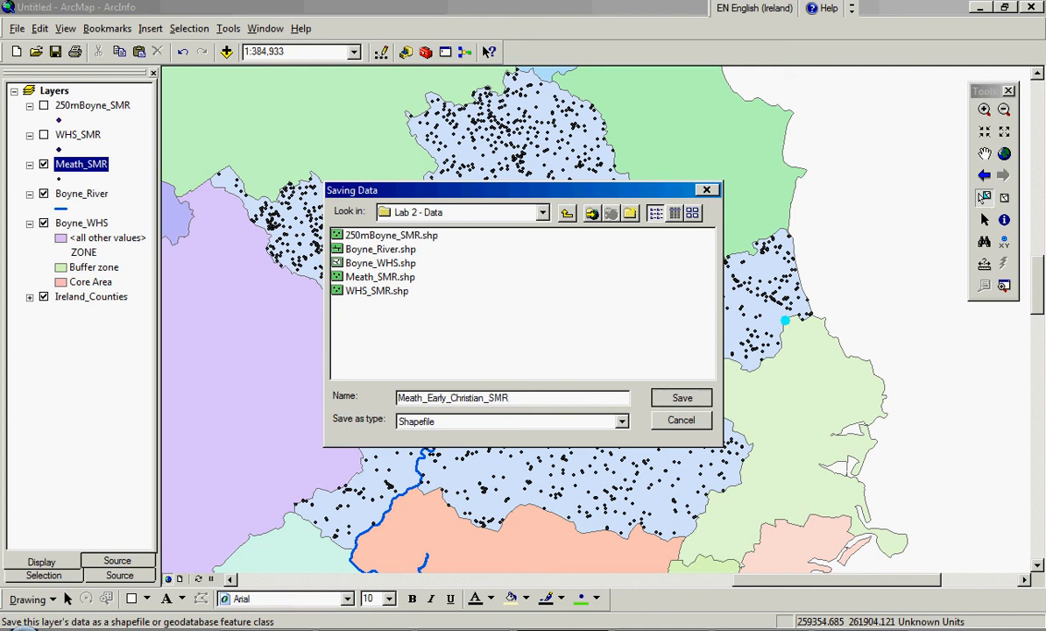
key(Return)
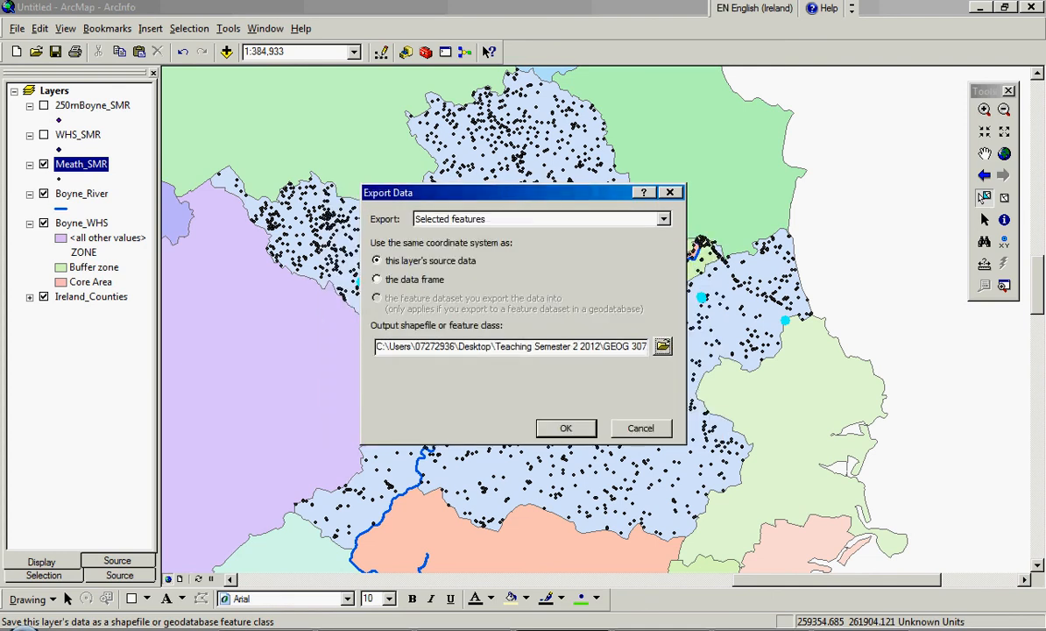
key(Return)
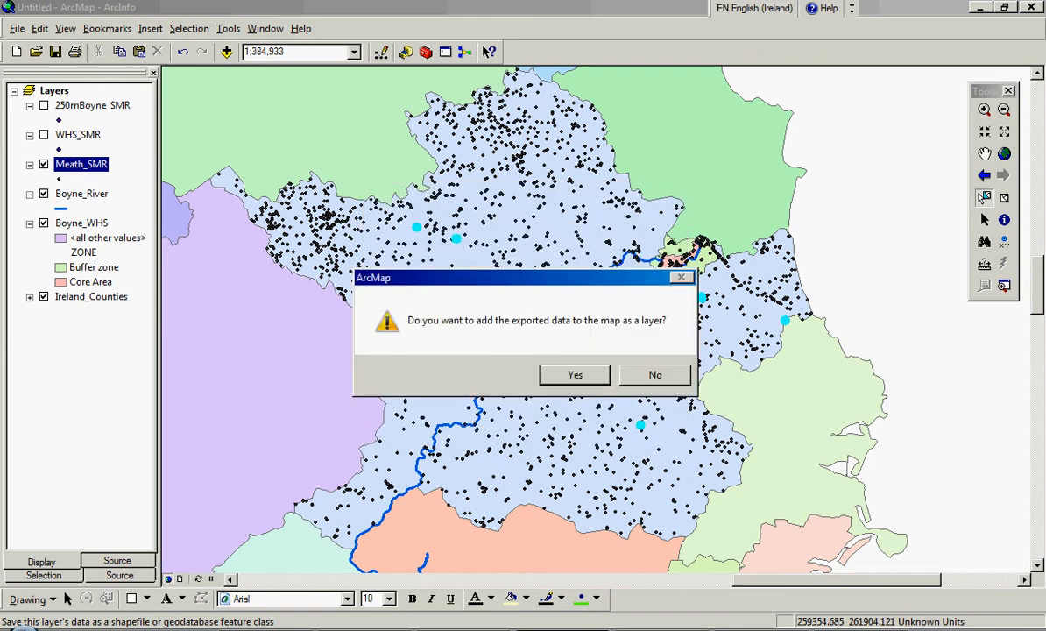
key(Return)
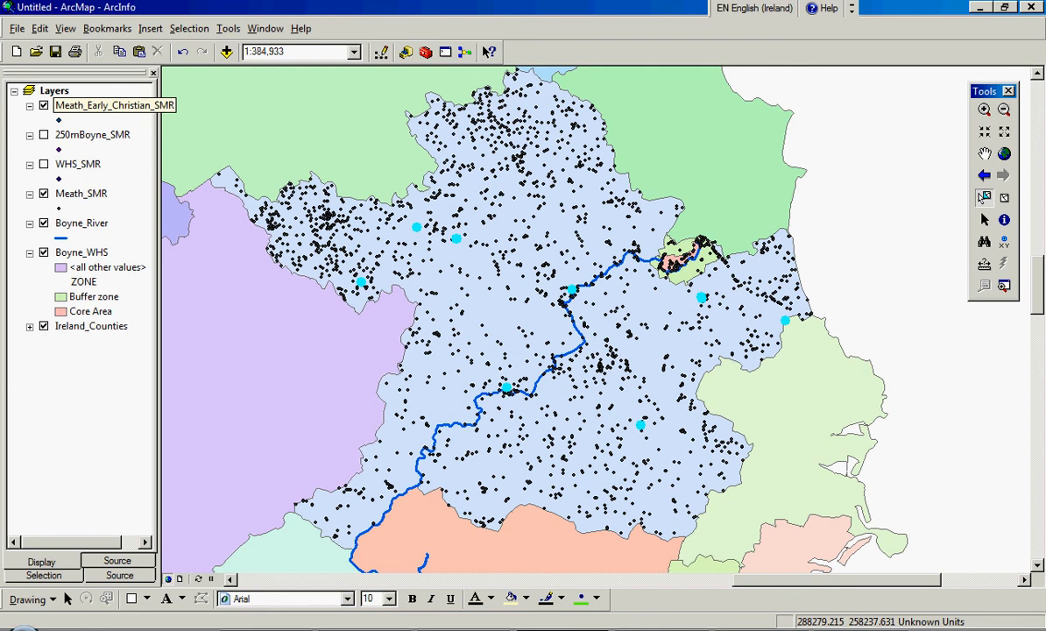
Hide the Meath_SMR layer and examine two point locations of Meath_Early_Christian_SMR up close, returning to the previous extent after each
click(103, 105)
click(44, 193)
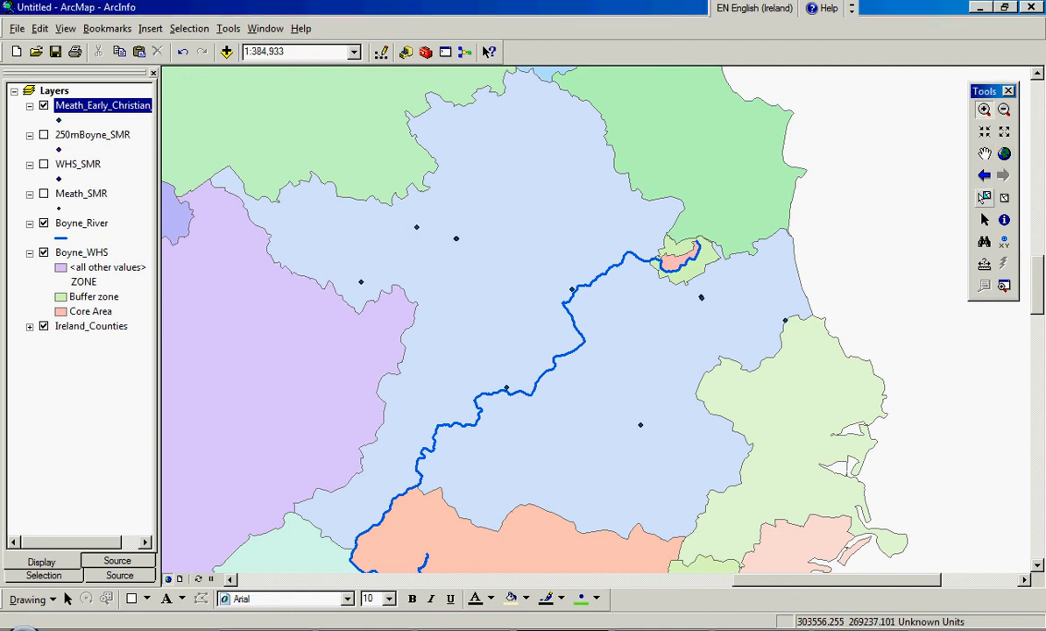
drag(694, 292, 711, 307)
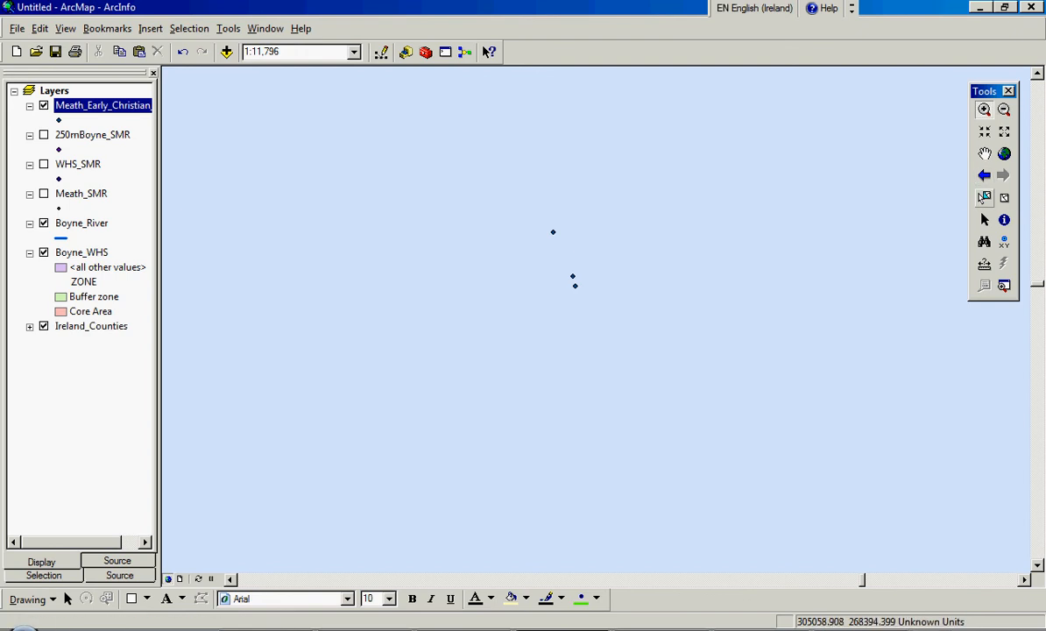
click(983, 175)
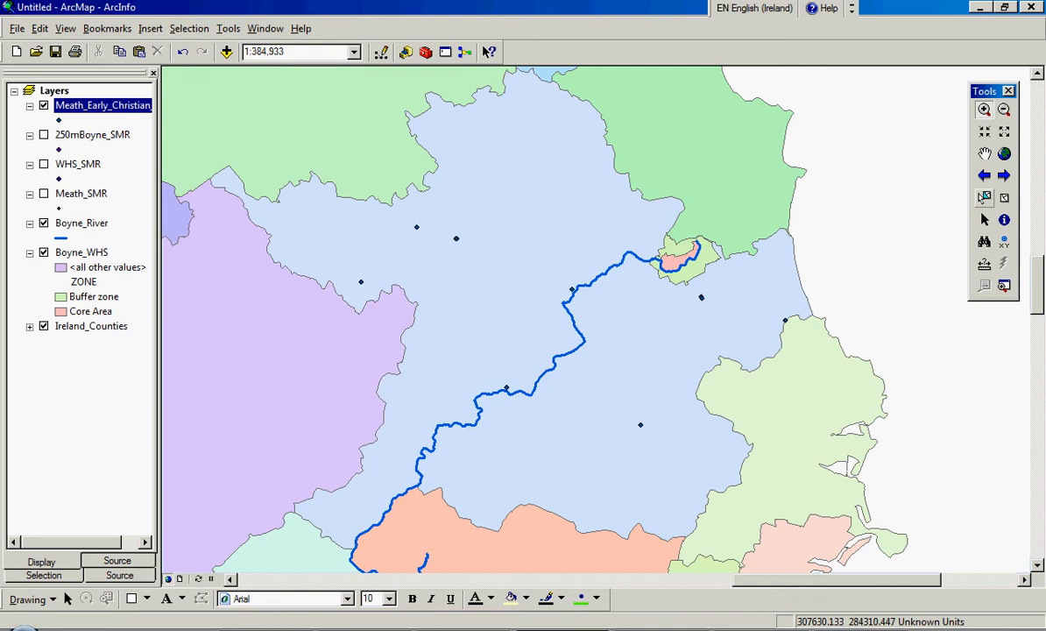
drag(445, 225, 468, 247)
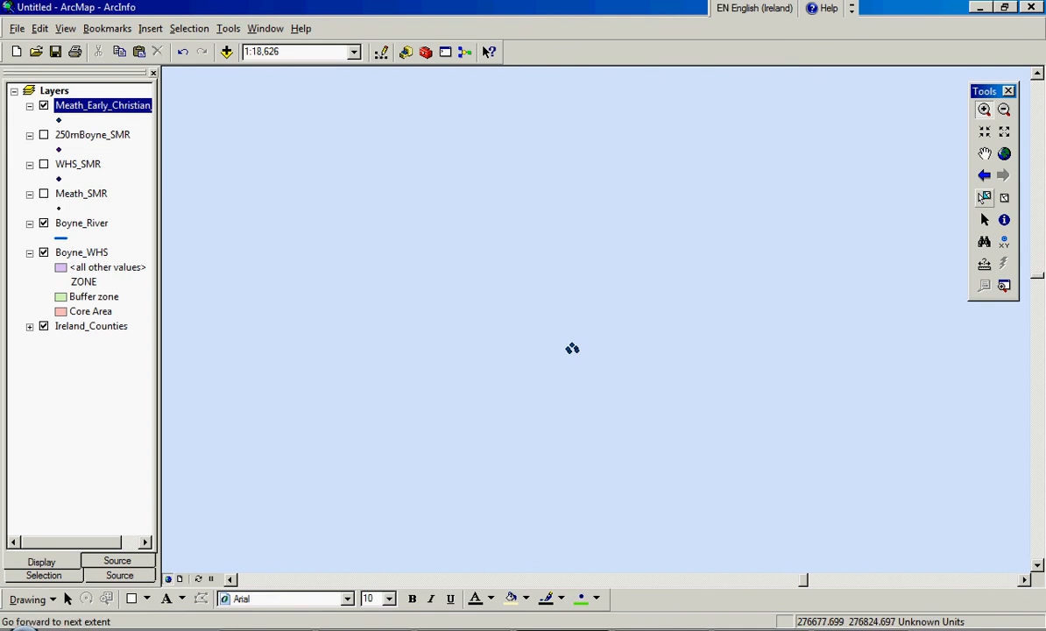
click(984, 175)
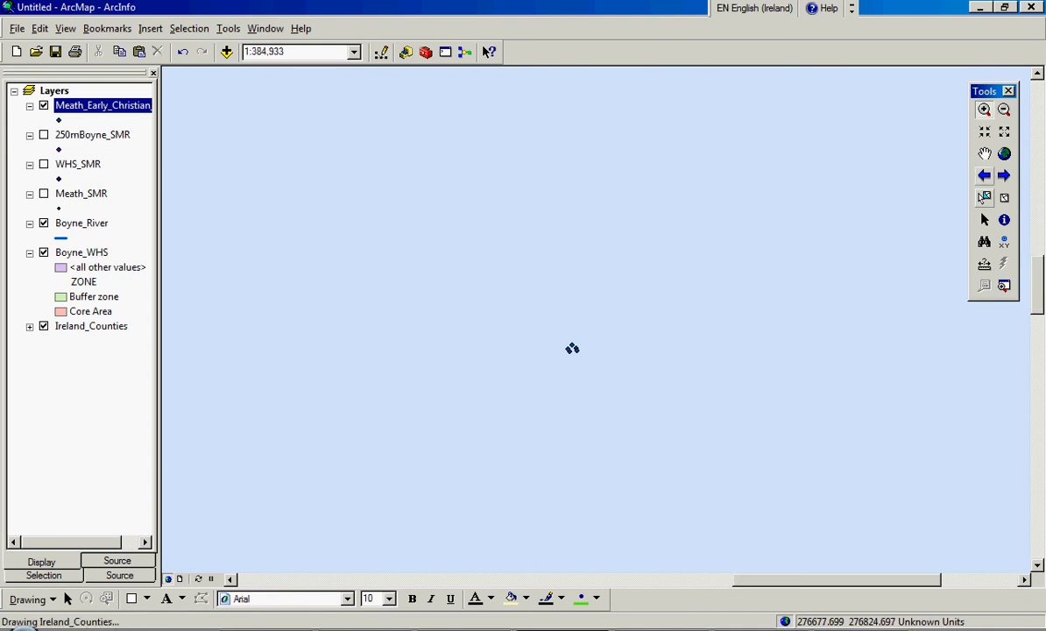